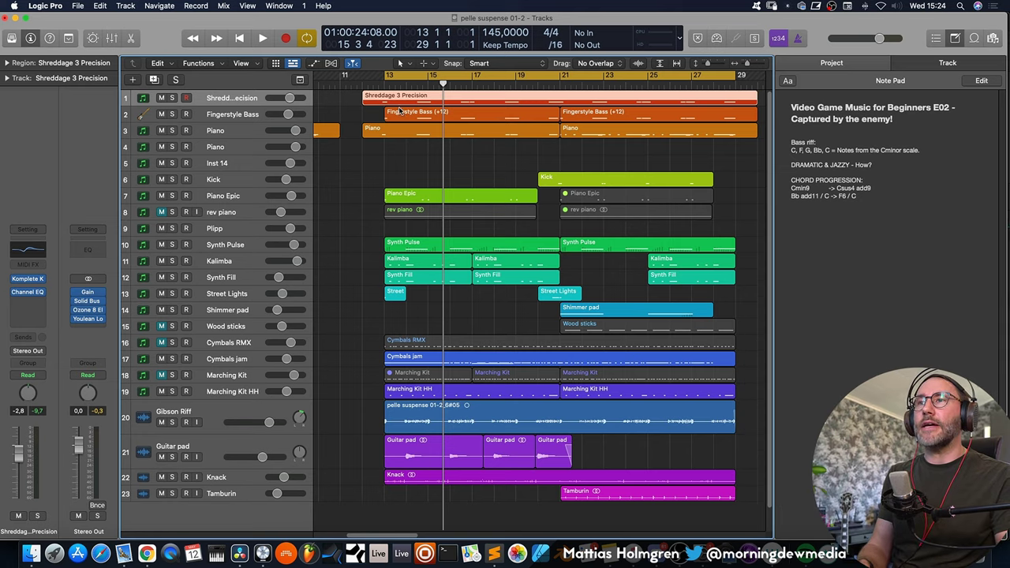
- Solo the Shreddage 3 Precision bass, open its Komplete Kontrol instrument, and play it back
left_click(172, 98)
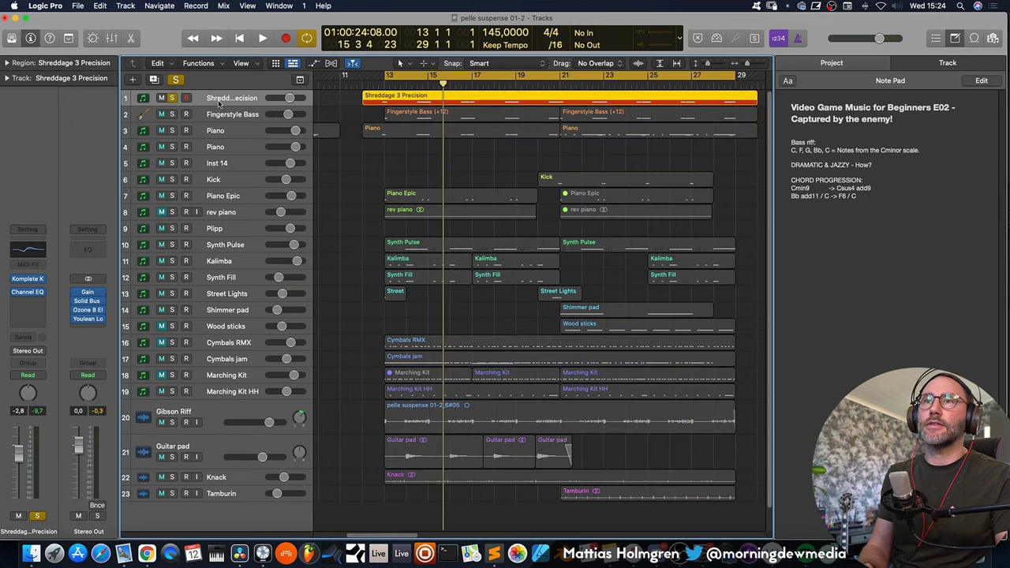
left_click(29, 278)
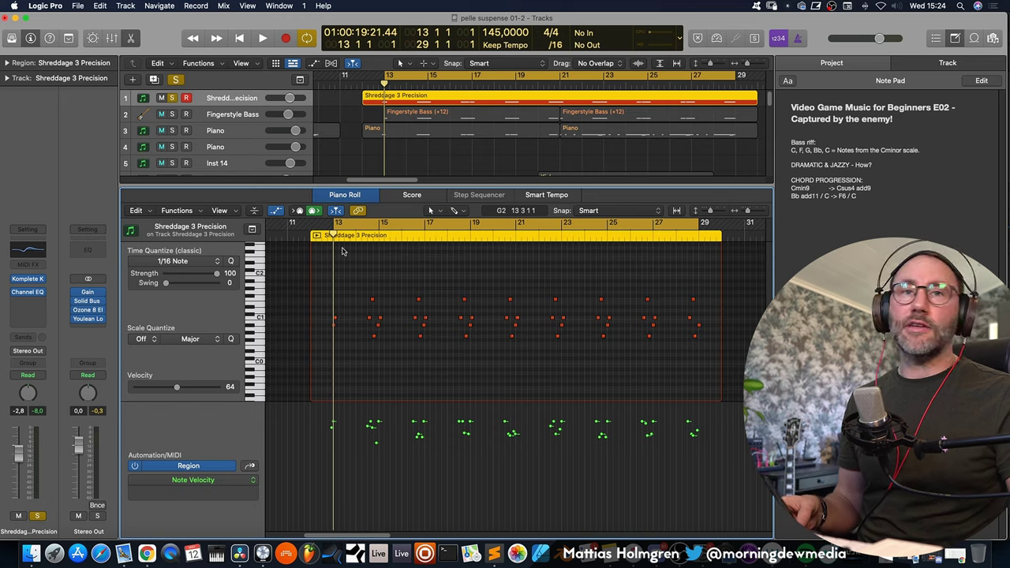
key("space")
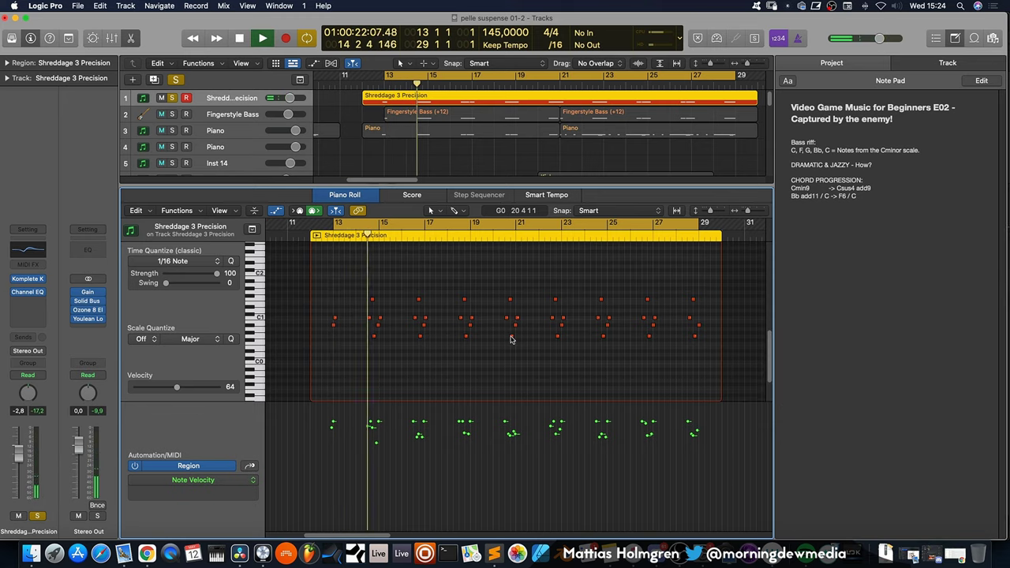
- Stop playback, close the Piano Roll, and solo and play the Fingerstyle Bass track
key("e")
key("space")
left_click(204, 119)
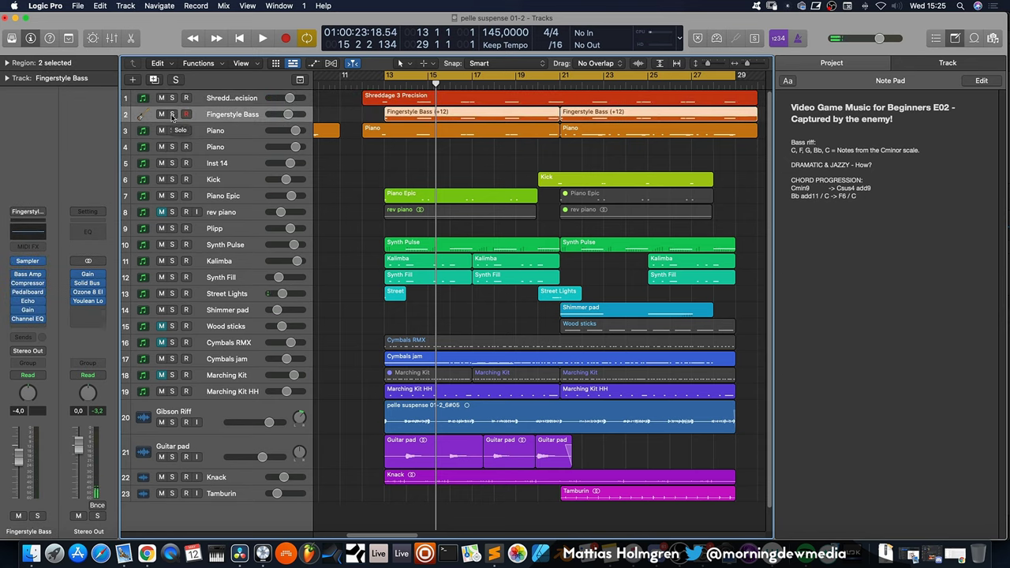
left_click(172, 115)
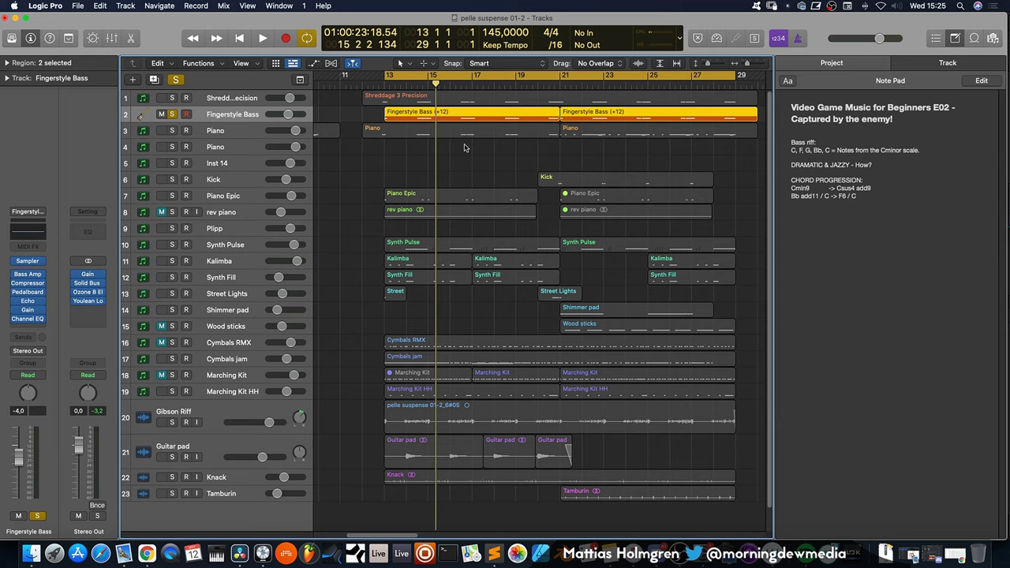
key("space")
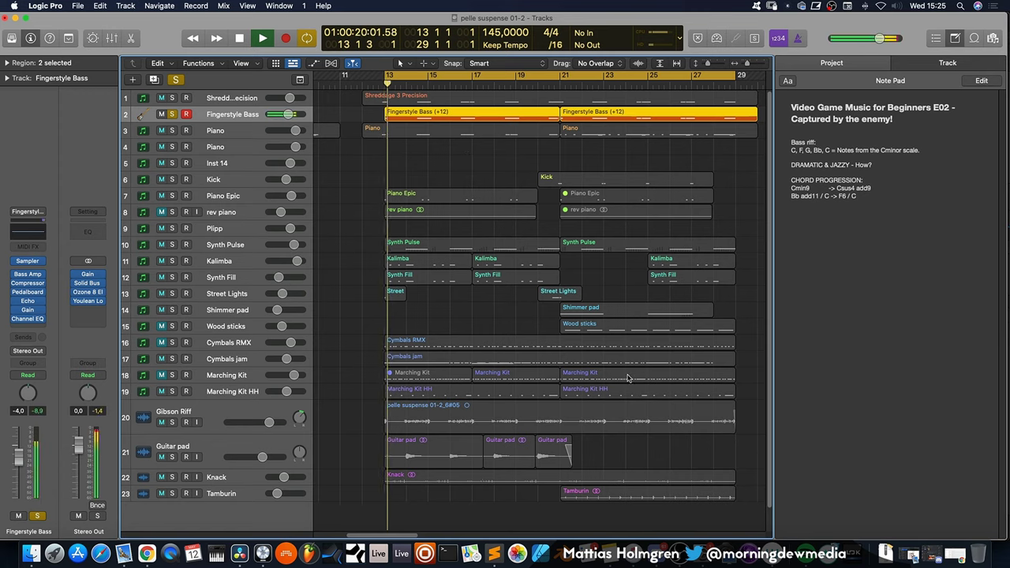
- Unsolo and mute Fingerstyle Bass, then briefly solo Shreddage 3 Precision to compare
left_click(172, 114)
left_click(161, 115)
left_click(208, 99)
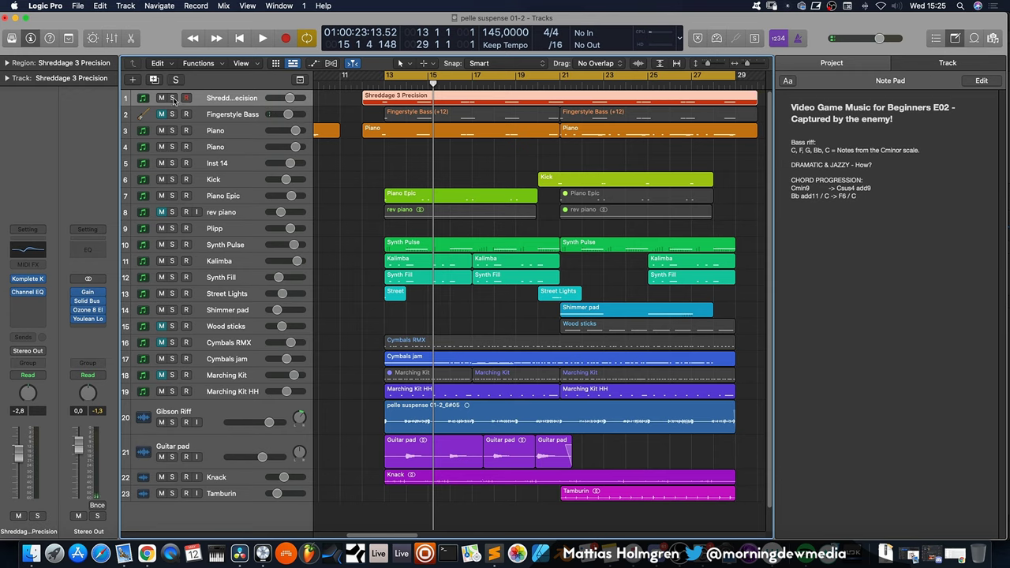
left_click(173, 98)
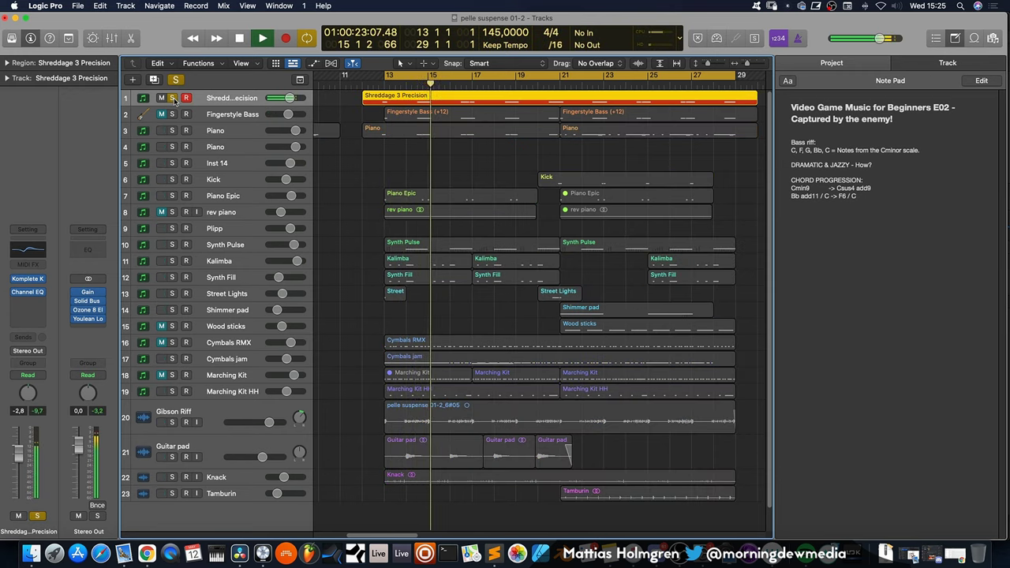
left_click(172, 99)
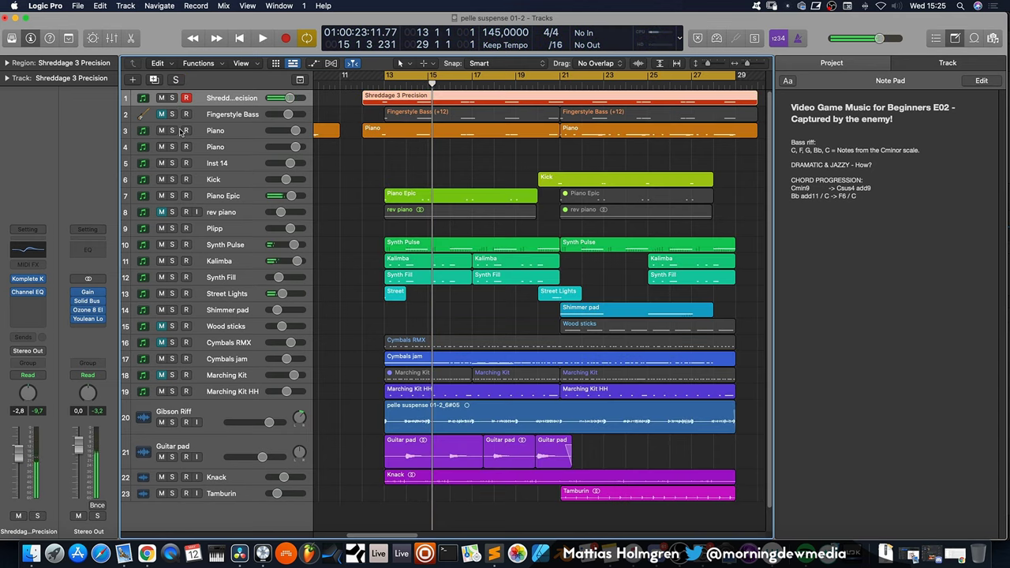
- Solo the Piano track, open its two regions in the Piano Roll, and check The Gentleman plug-in
left_click(222, 133)
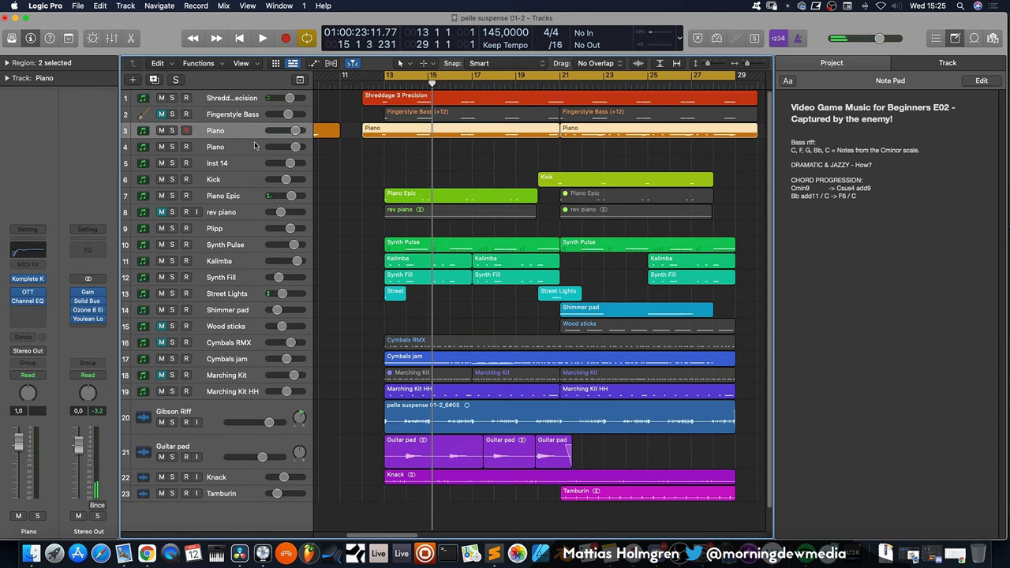
left_click(173, 131)
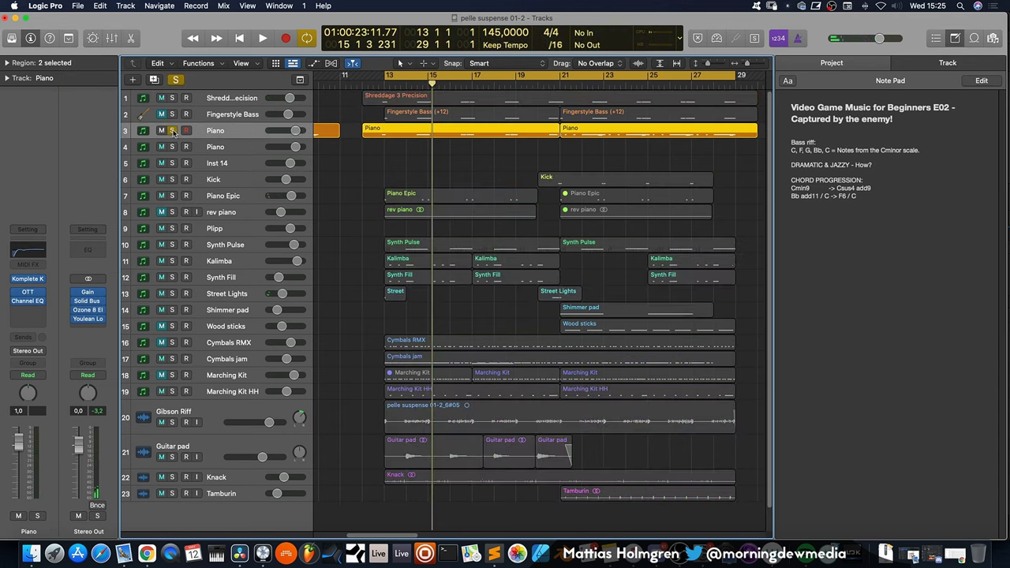
double_click(455, 136)
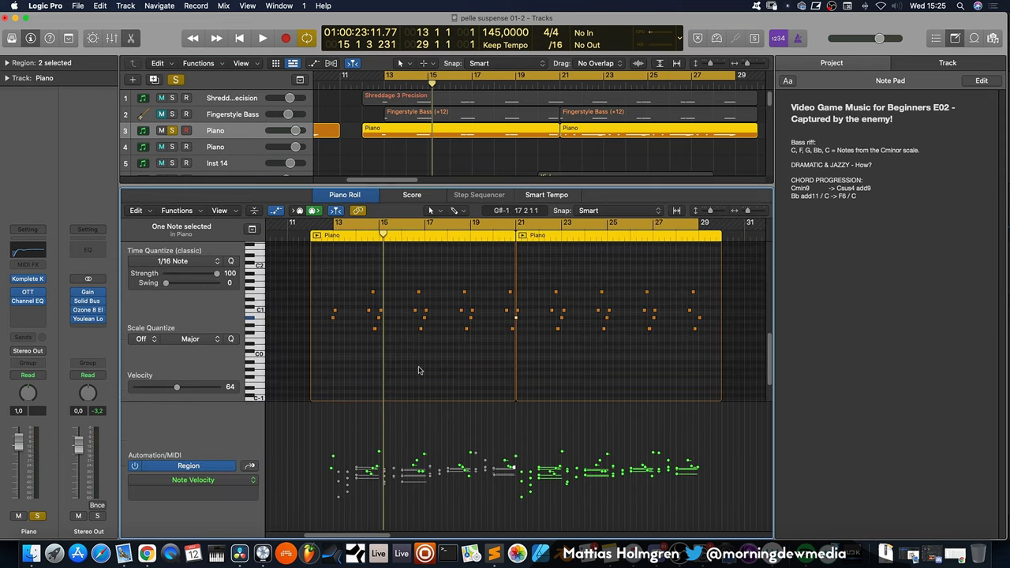
left_click(30, 281)
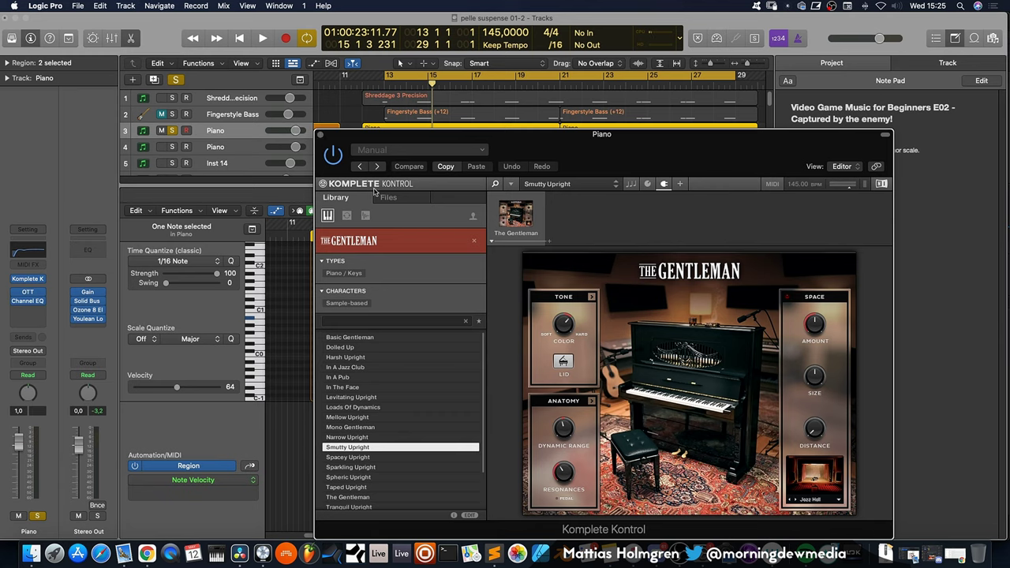
left_click(320, 136)
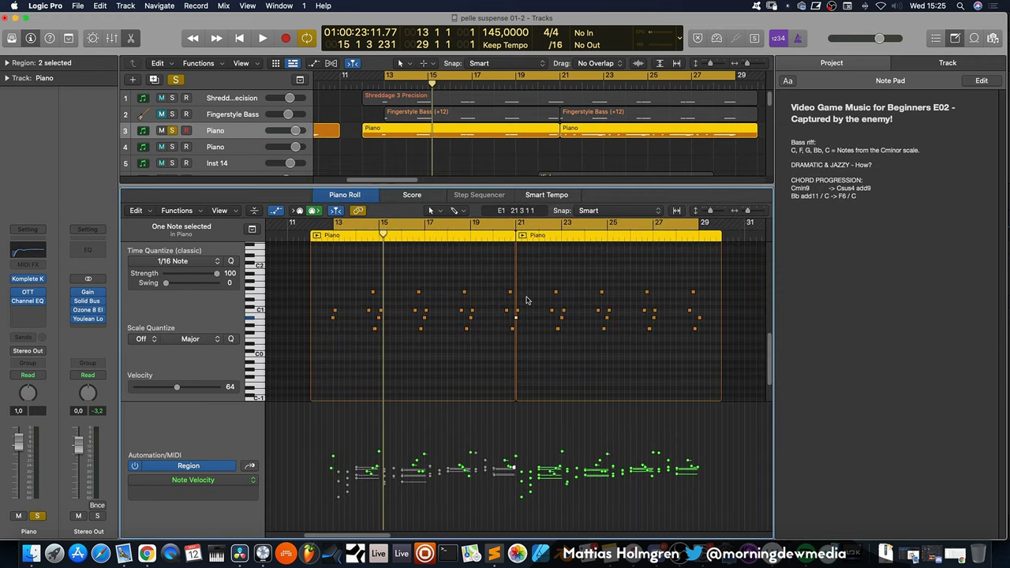
- Select the 52 upper Piano chord notes, set their velocity to 34, and play them back
key("alt+Up")
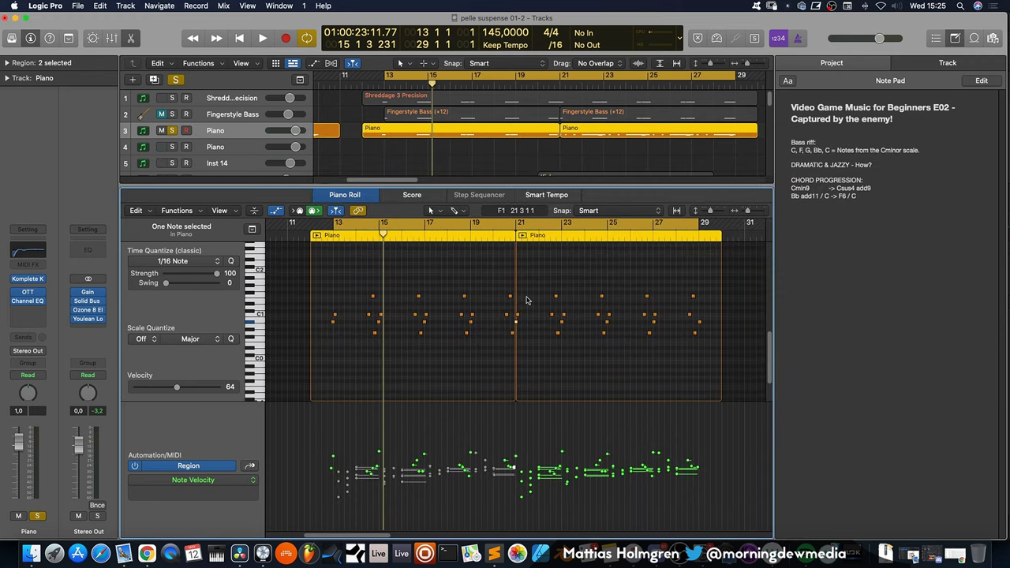
scroll(528, 299, "up", 4)
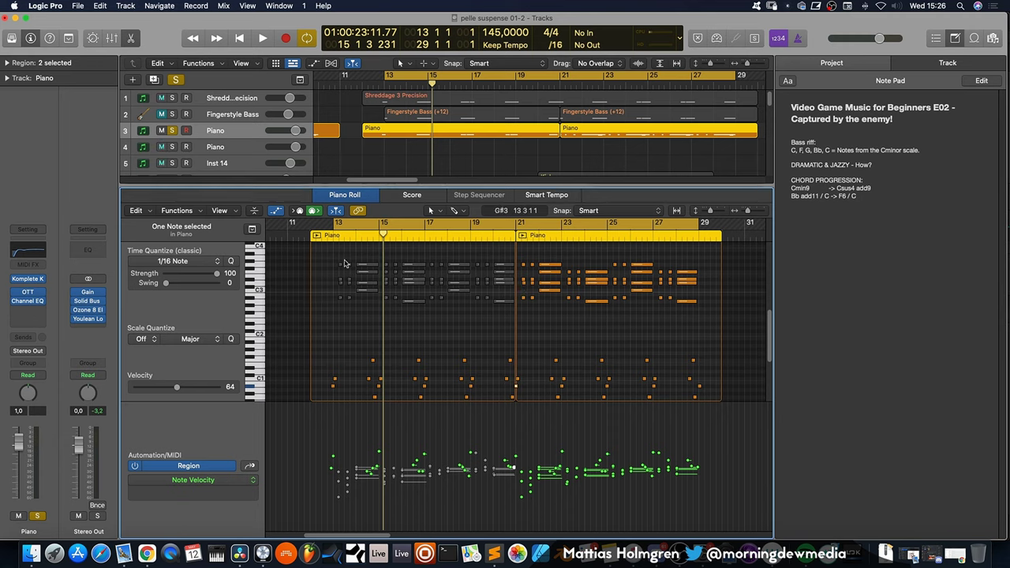
left_click_drag(352, 268, 507, 326)
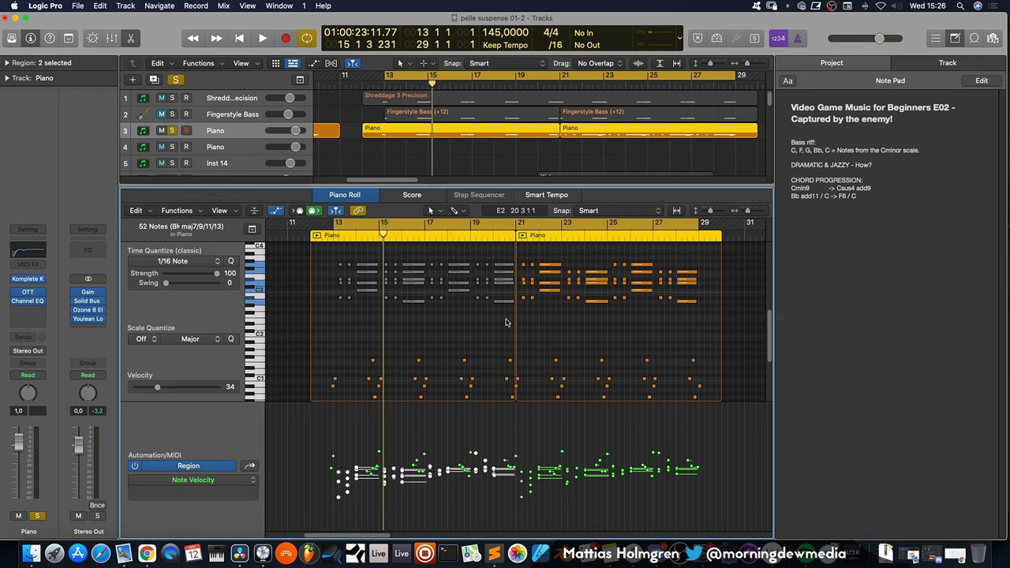
key("space")
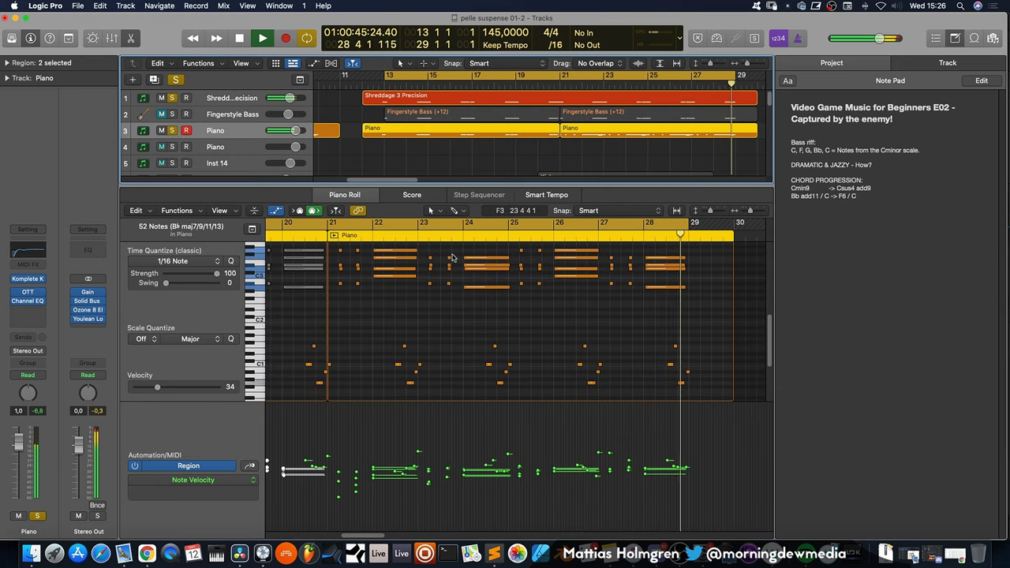
key("ctrl+m")
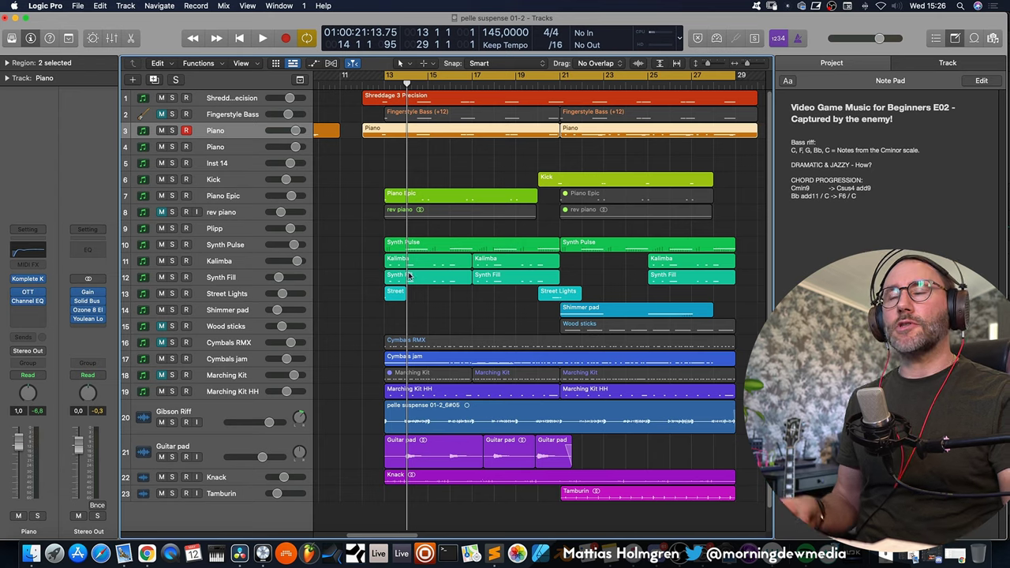
- Review Piano Epic's Komplete Kontrol, SilverVerb and OTT plug-ins, then solo the track
left_click(221, 200)
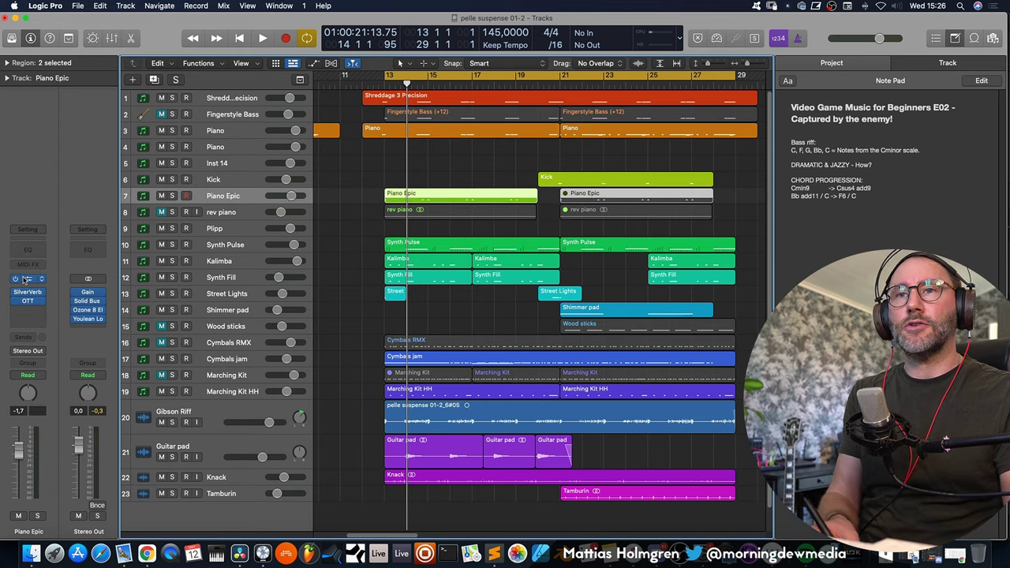
left_click(26, 279)
left_click(318, 134)
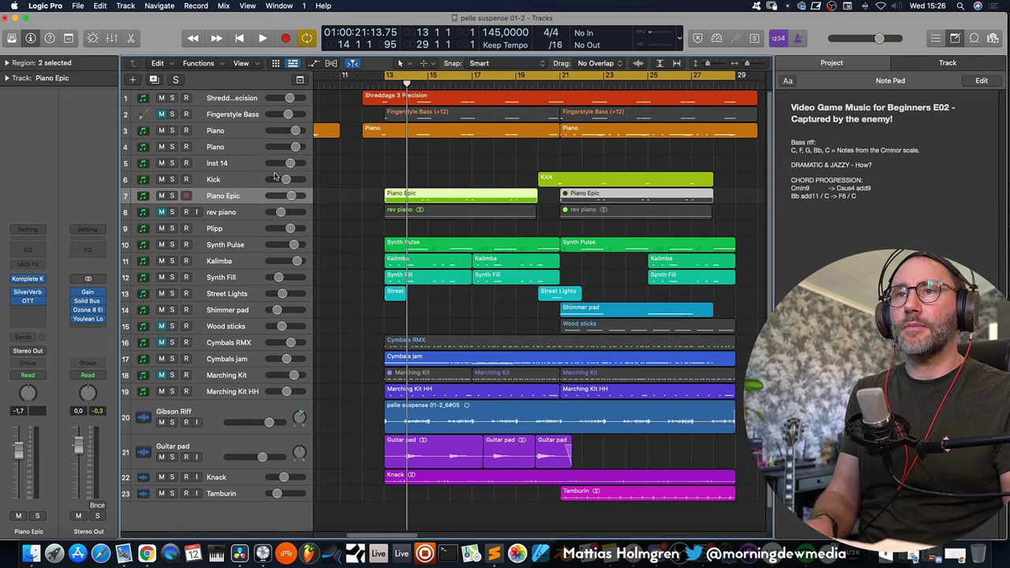
left_click(30, 293)
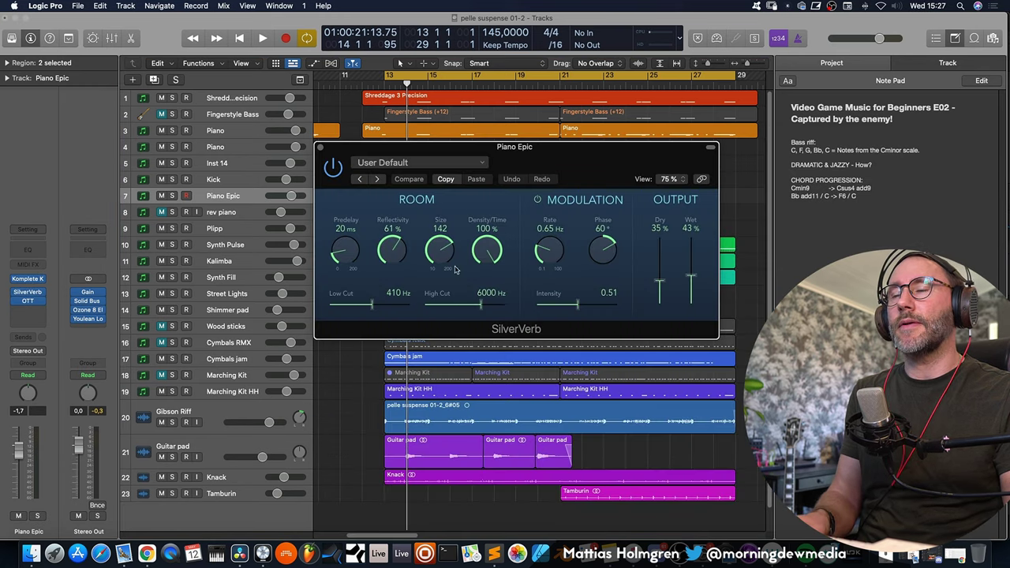
left_click(318, 148)
left_click(42, 301)
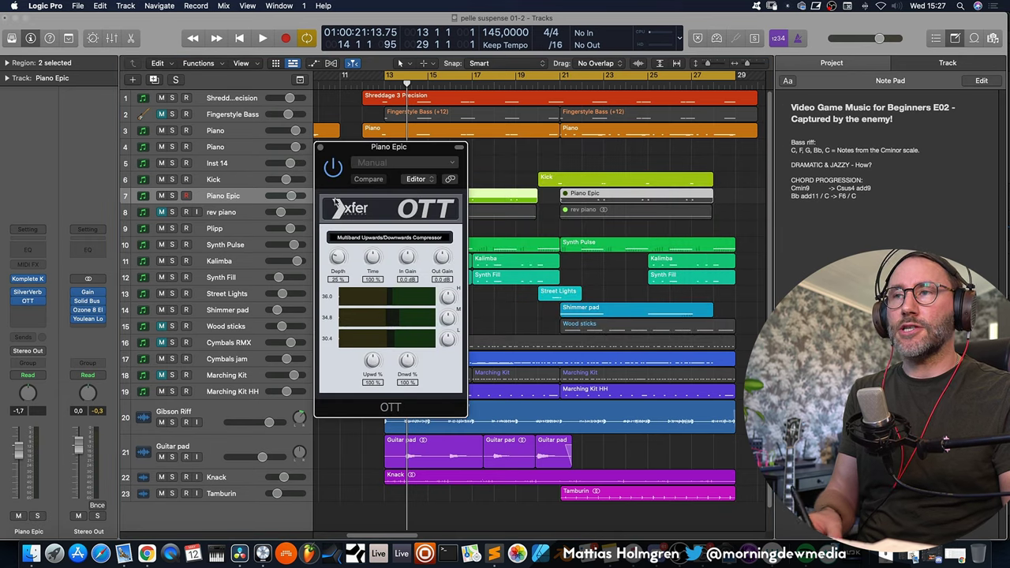
left_click(319, 148)
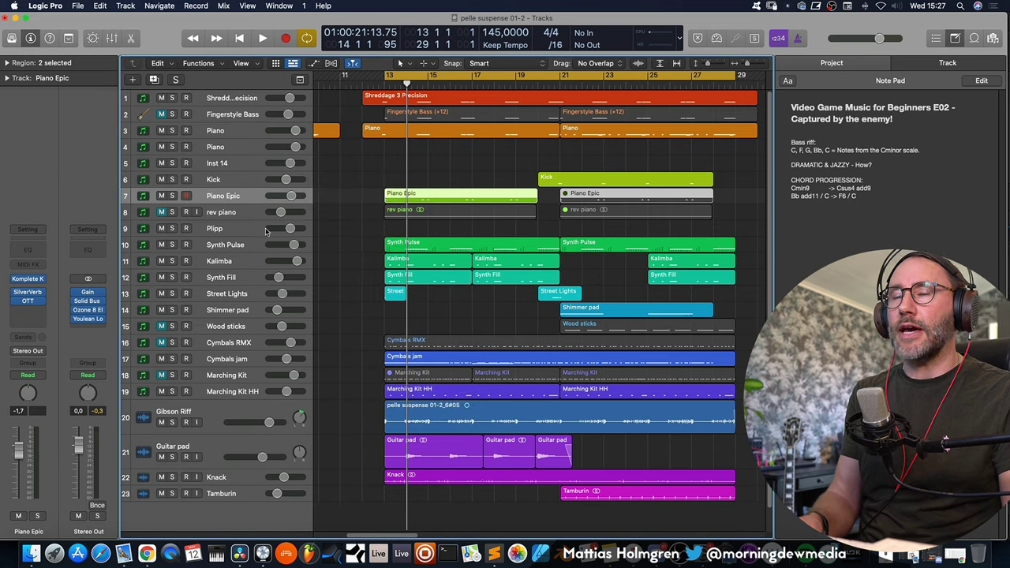
left_click(171, 197)
- Play the soloed Piano Epic and open its regions in the Piano Roll
key("space")
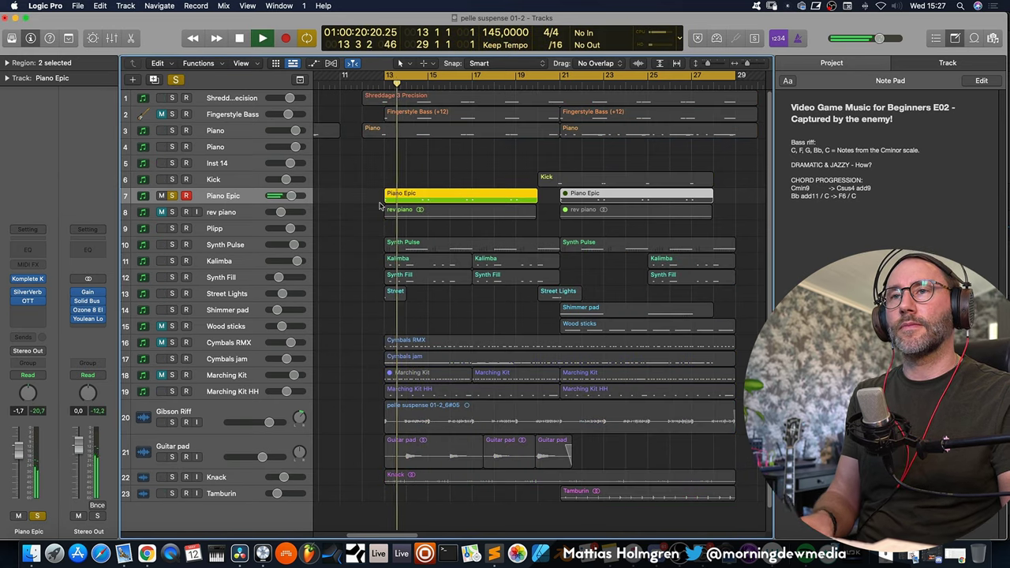
double_click(454, 200)
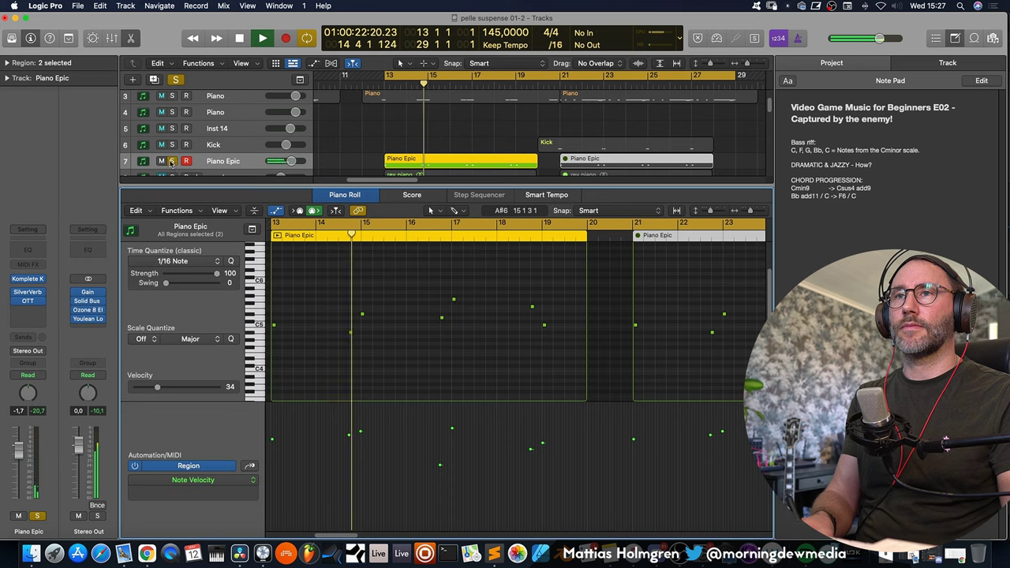
scroll(237, 142, "up", 2)
- Mute Shreddage and Fingerstyle Bass, close the editors, and make Shreddage audible again
left_click(160, 98)
left_click(161, 114)
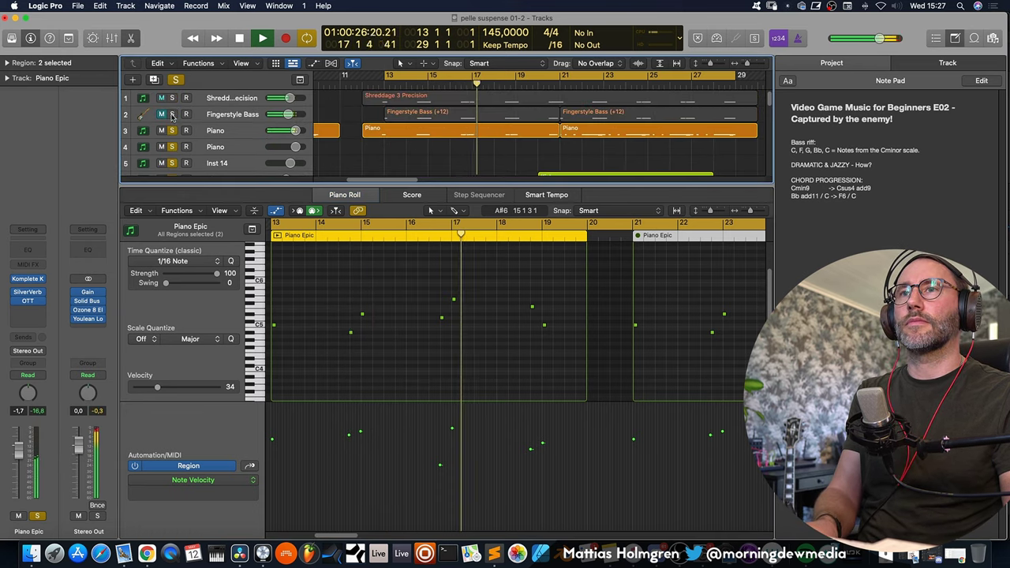
left_click(169, 132)
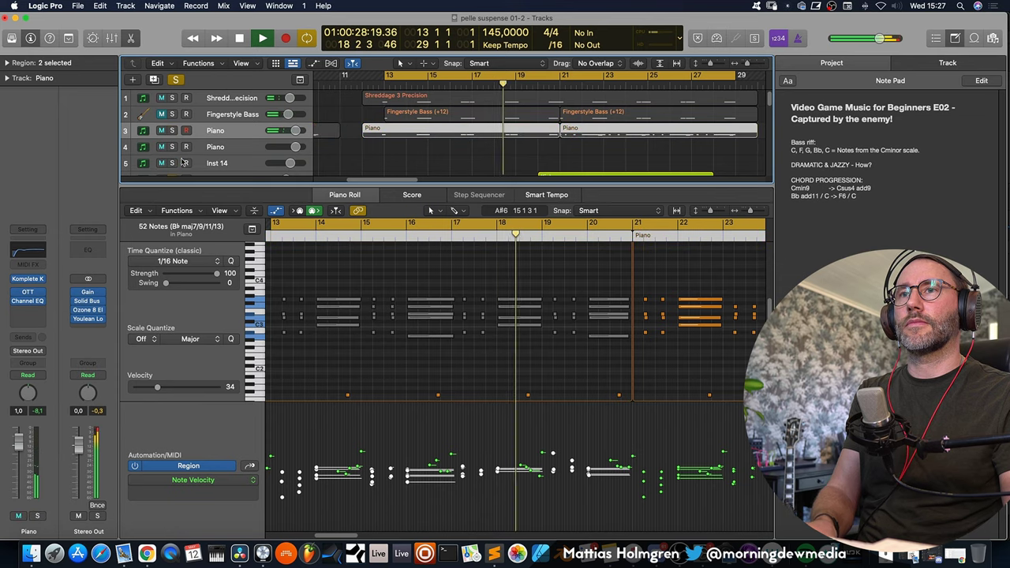
key("x")
key("x")
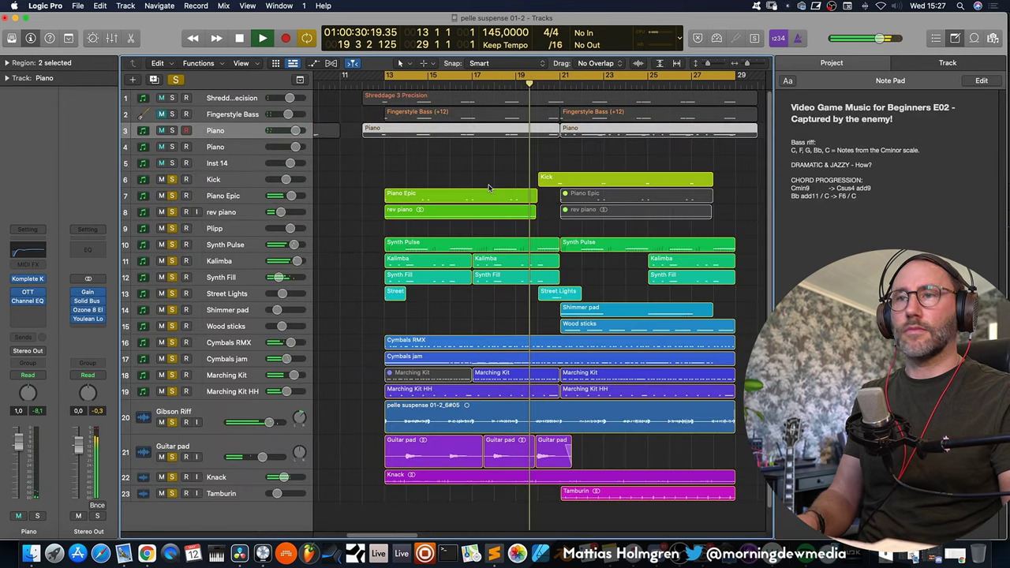
left_click(161, 98)
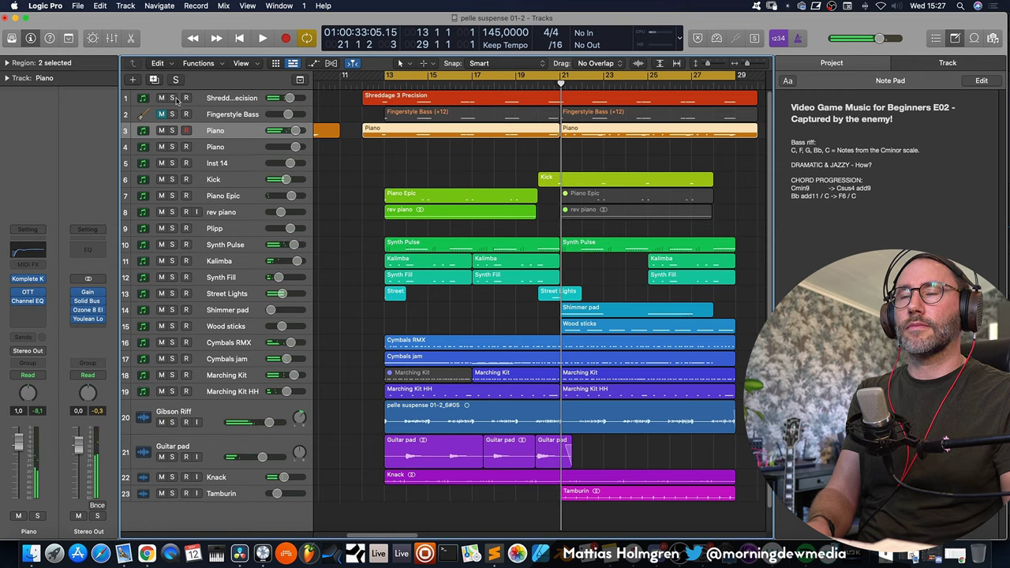
- Solo and play the rev piano track, enlarging its height to see the waveform
left_click(172, 212)
left_click(223, 213)
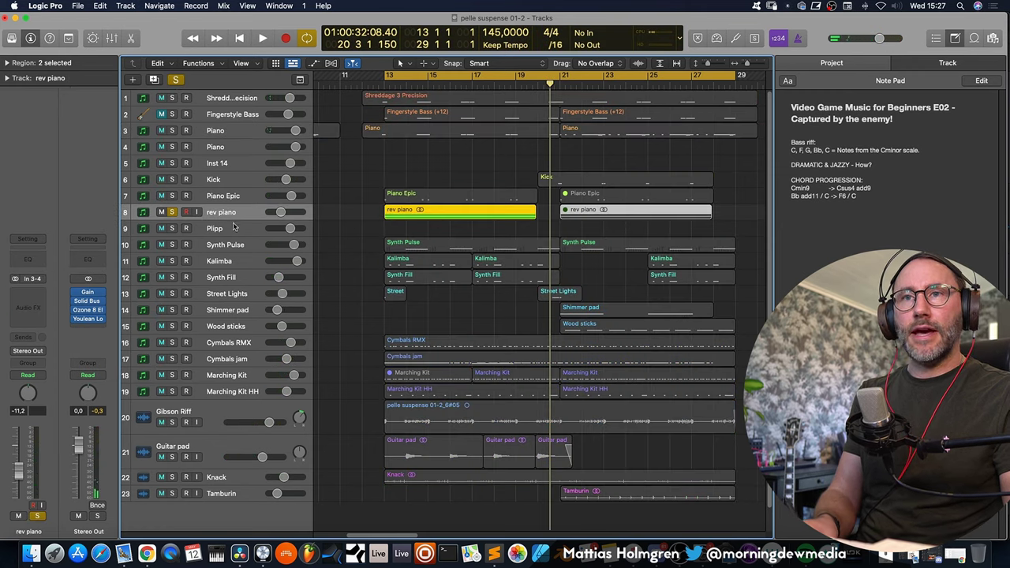
key("space")
left_click_drag(213, 220, 202, 259)
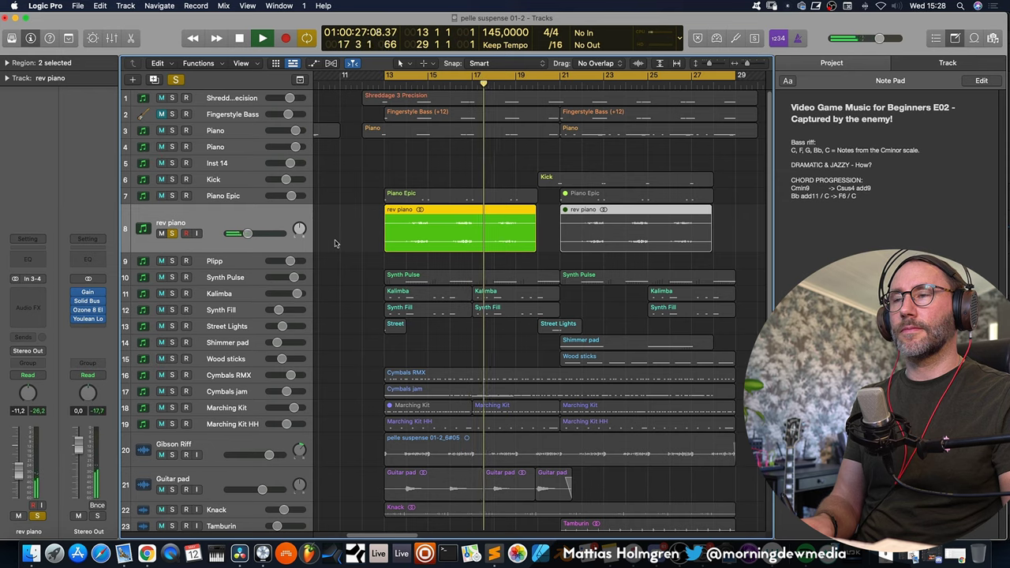
- Add Piano Epic to the solo, replay from bar 13, then unsolo both tracks
left_click(172, 196)
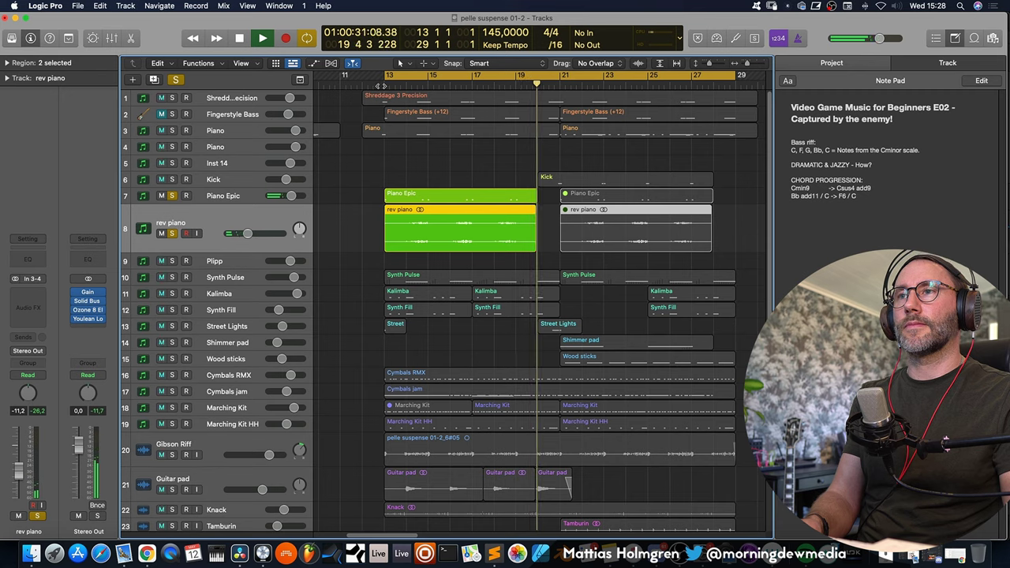
key("space")
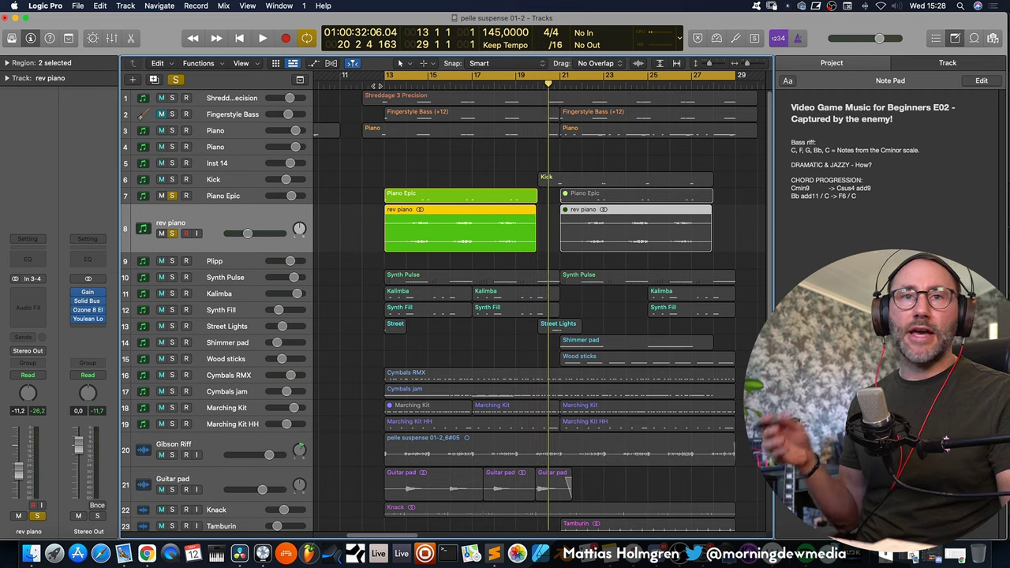
key("shift+space")
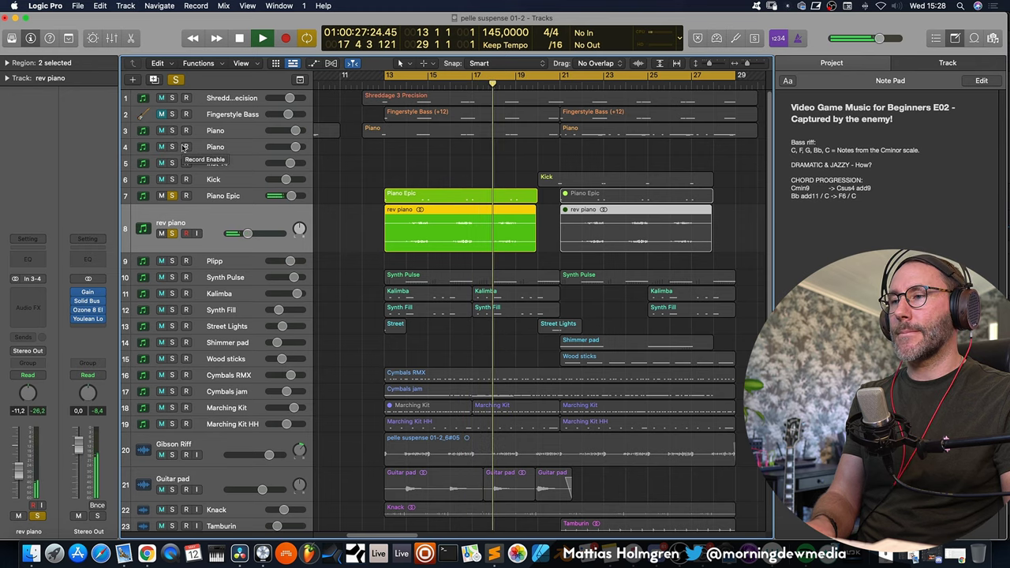
left_click(171, 234)
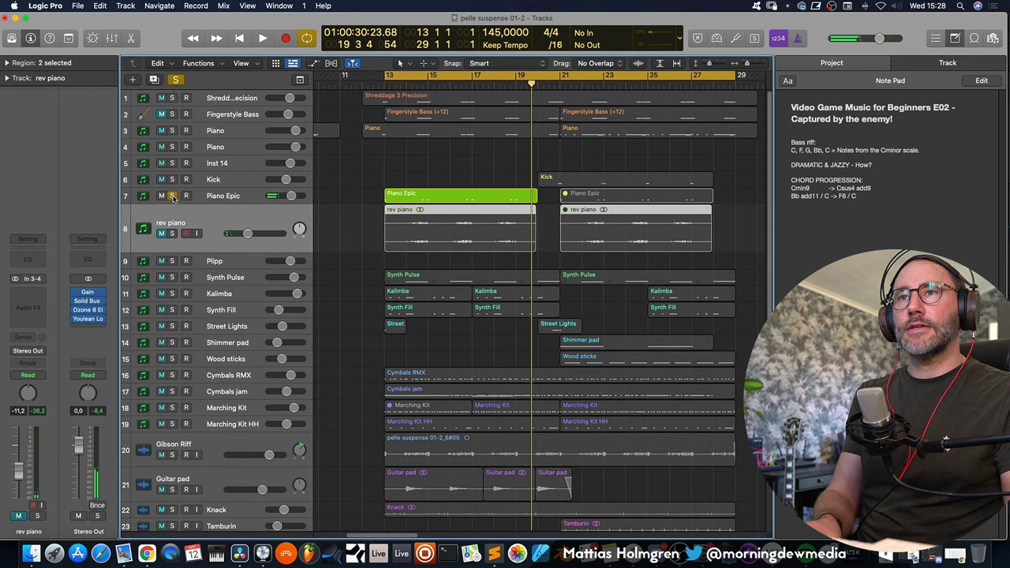
left_click(172, 197)
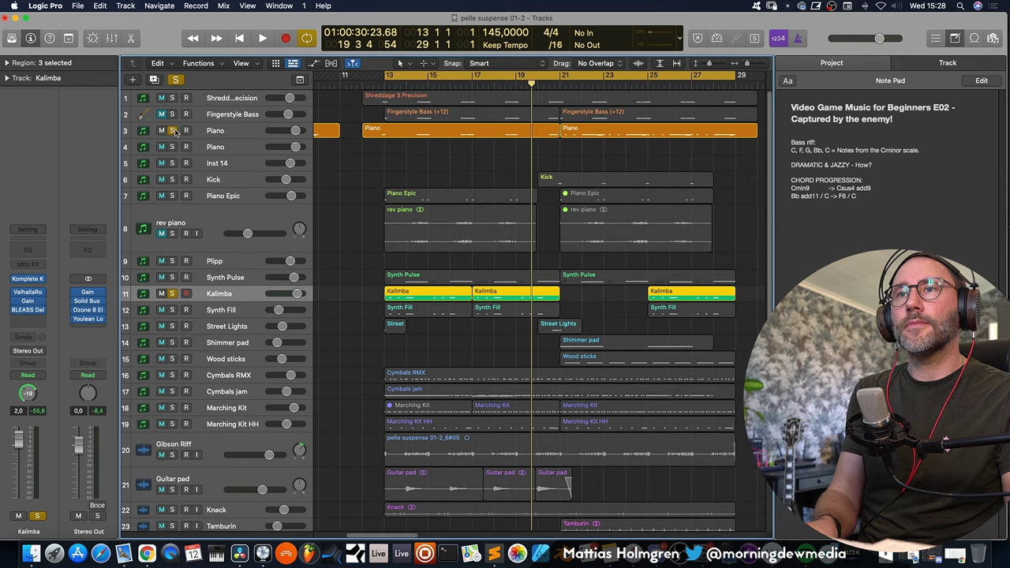
- Play Piano and Kalimba, add Shreddage to the solo, drop Piano, and restart from the Kalimba regions
key("space")
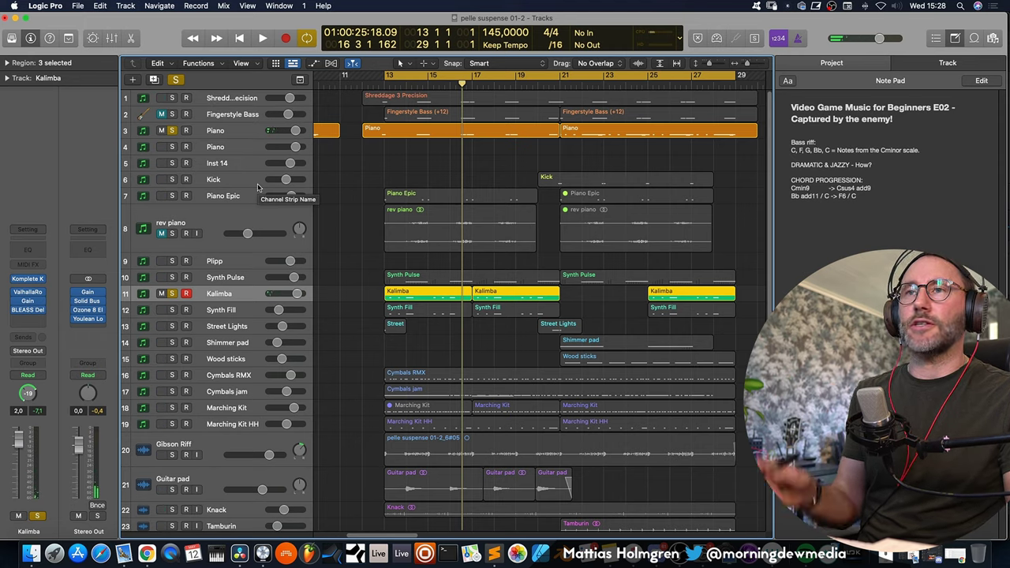
left_click(172, 99)
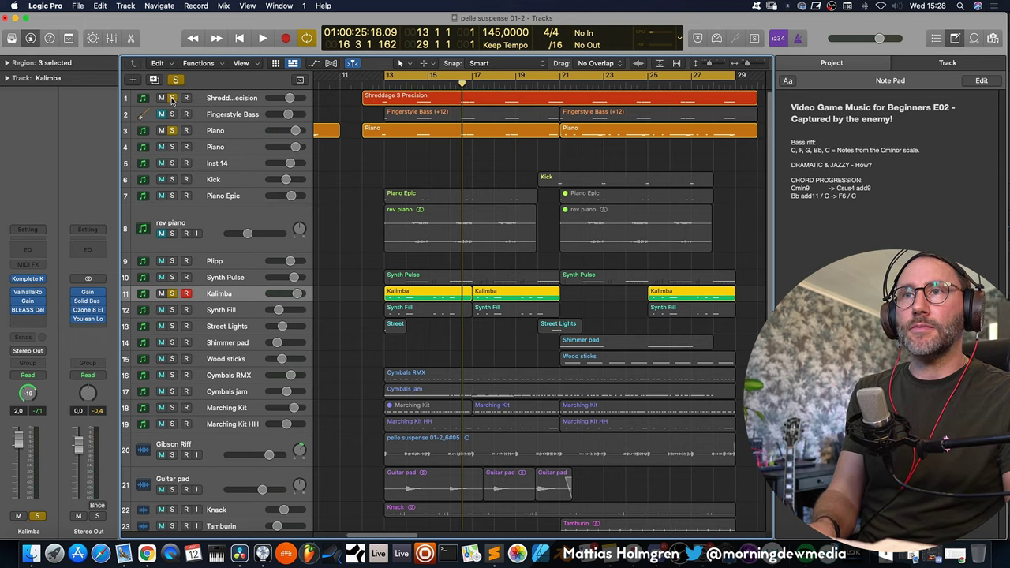
left_click(171, 130)
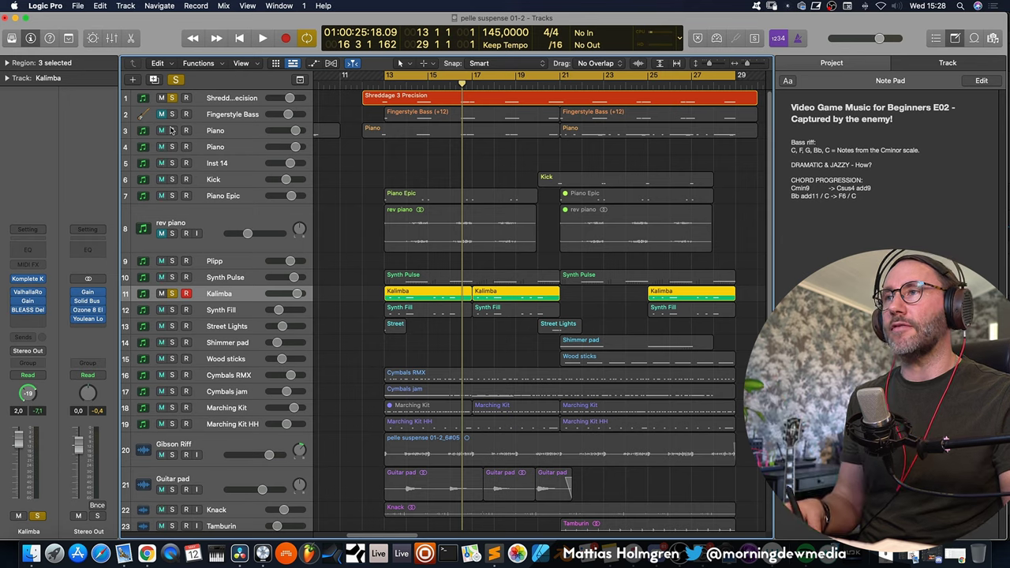
key("shift+space")
- Solo the Kalimba alone, check its Komplete Kontrol instrument, then solo Synth Fill too
left_click(173, 294, "alt")
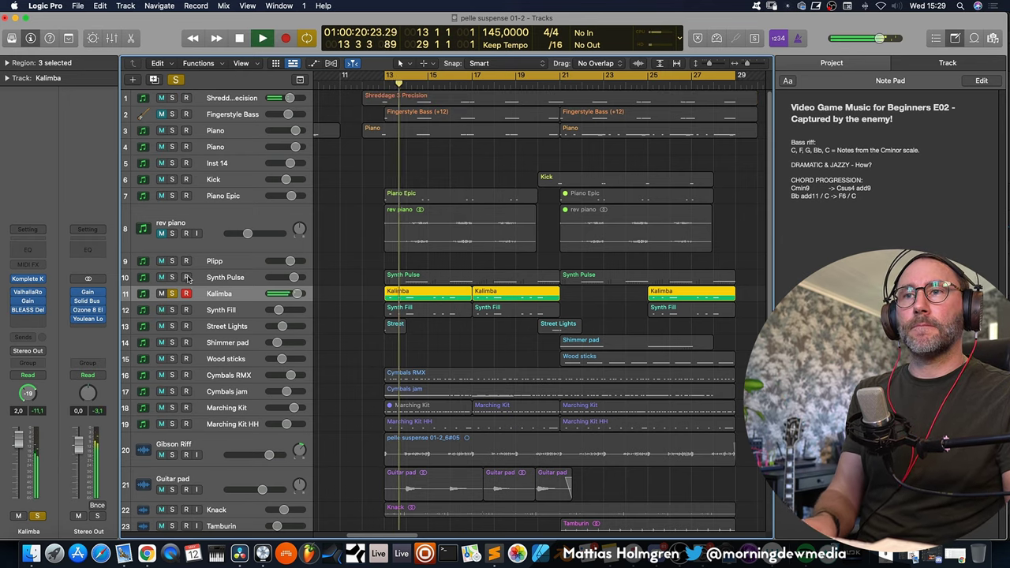
left_click(27, 279)
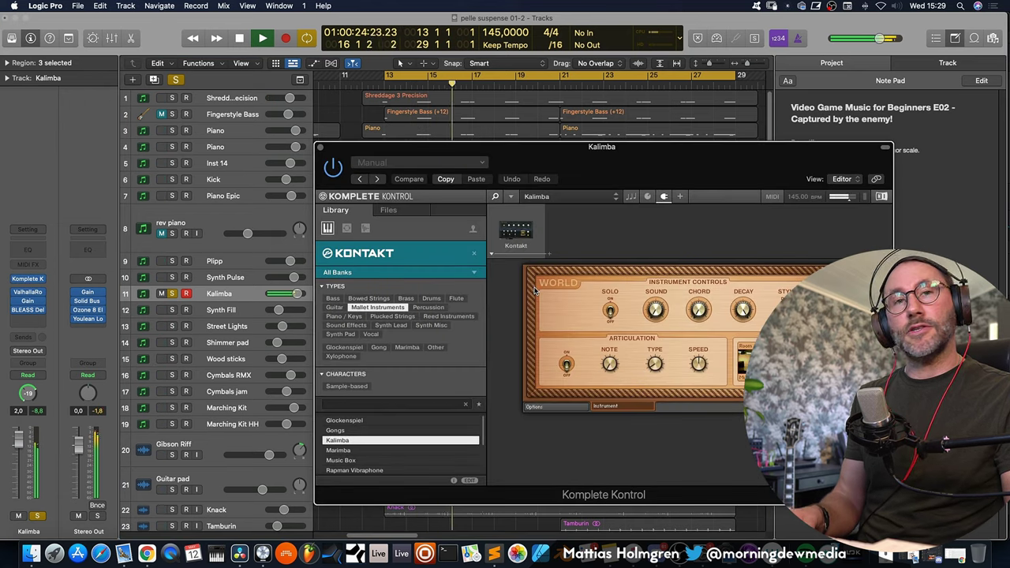
left_click(321, 149)
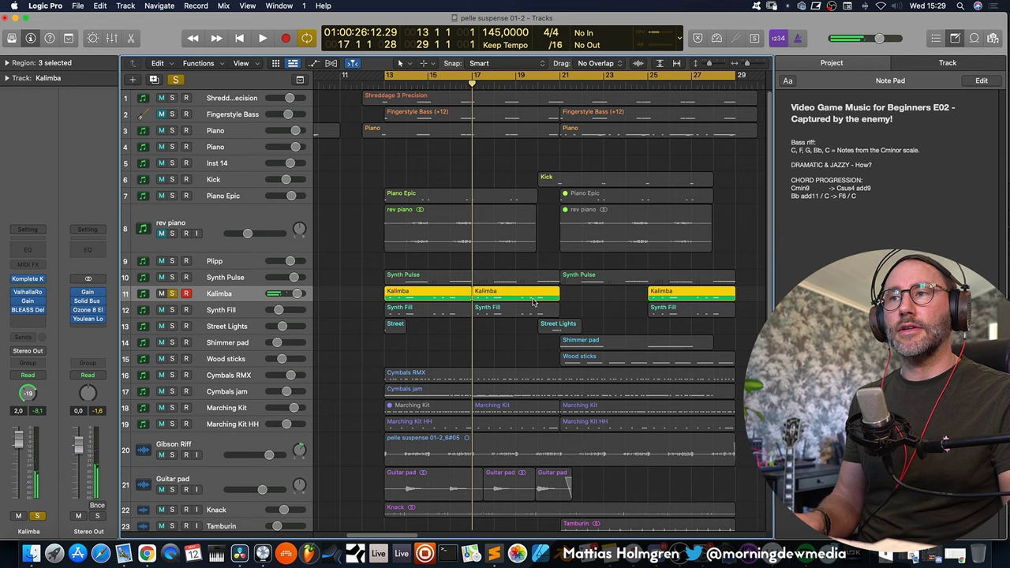
left_click(177, 310)
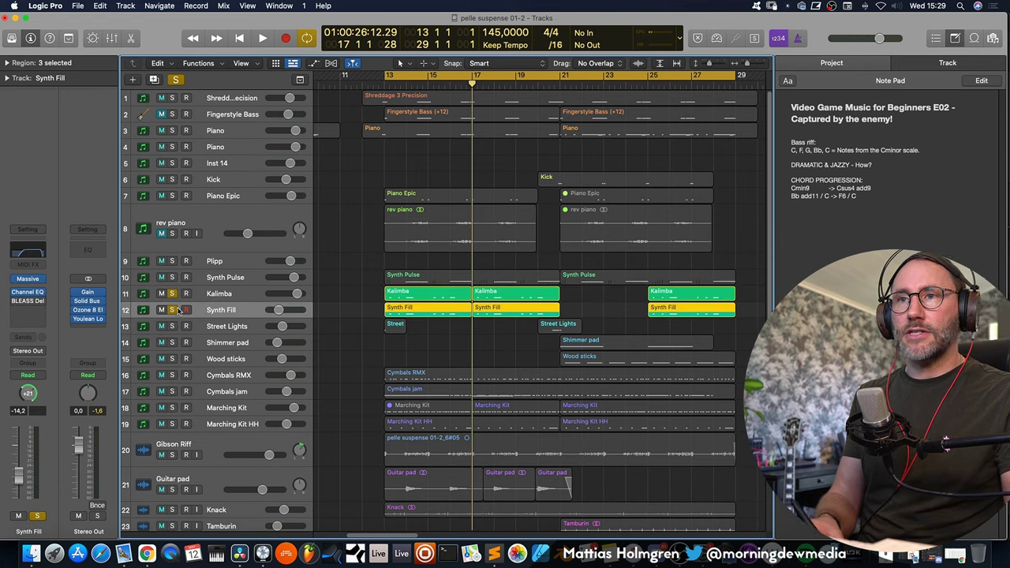
- Replay from bar 13 with Kalimba unsoloed and inspect Synth Fill's Massive patch
key("space")
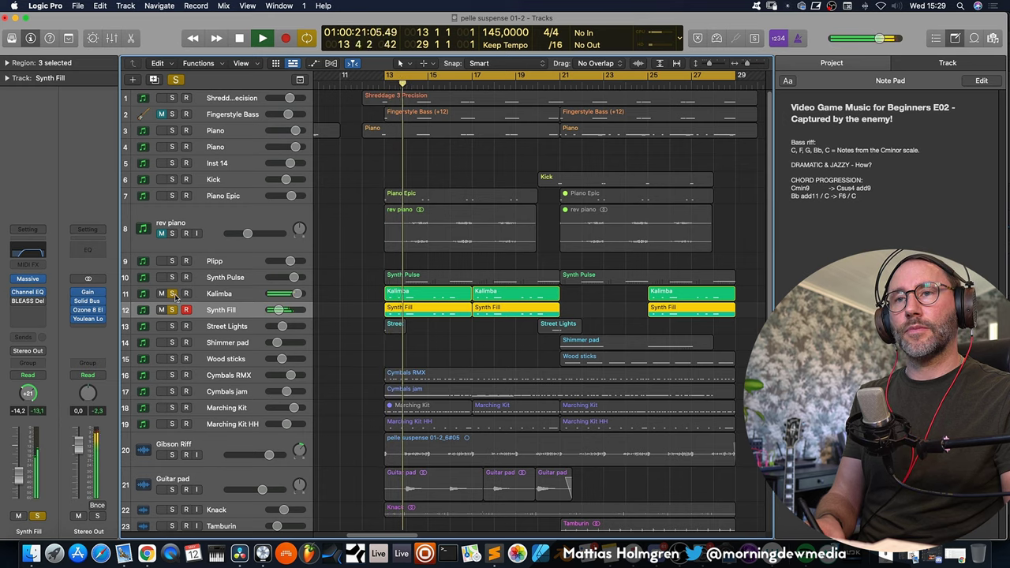
left_click(172, 293)
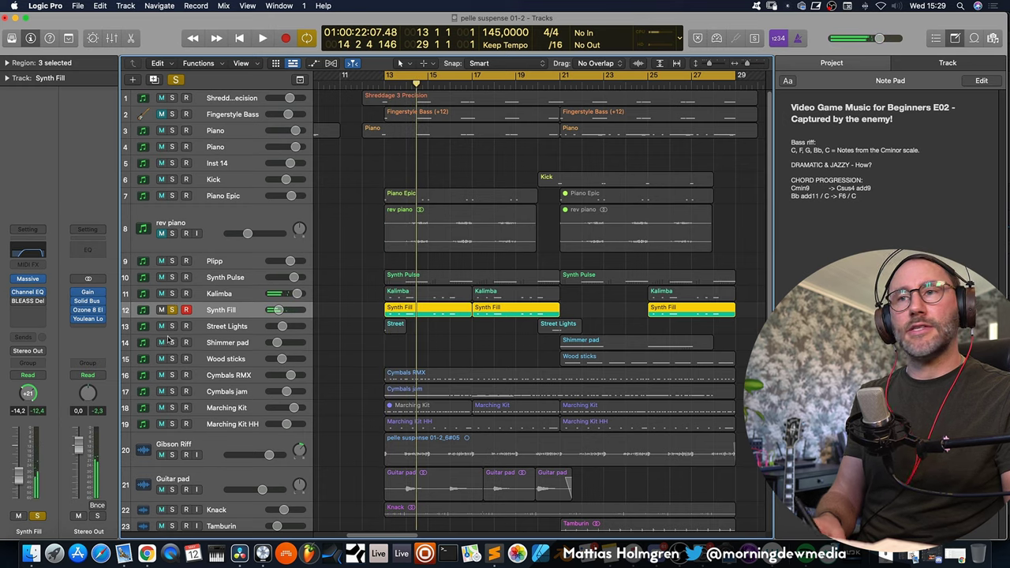
left_click(46, 280)
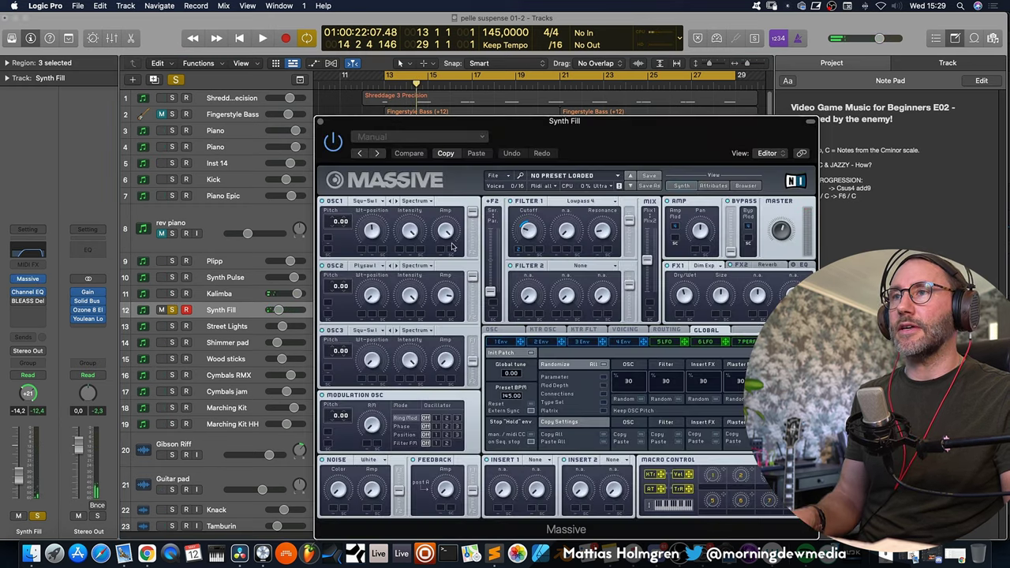
left_click(320, 123)
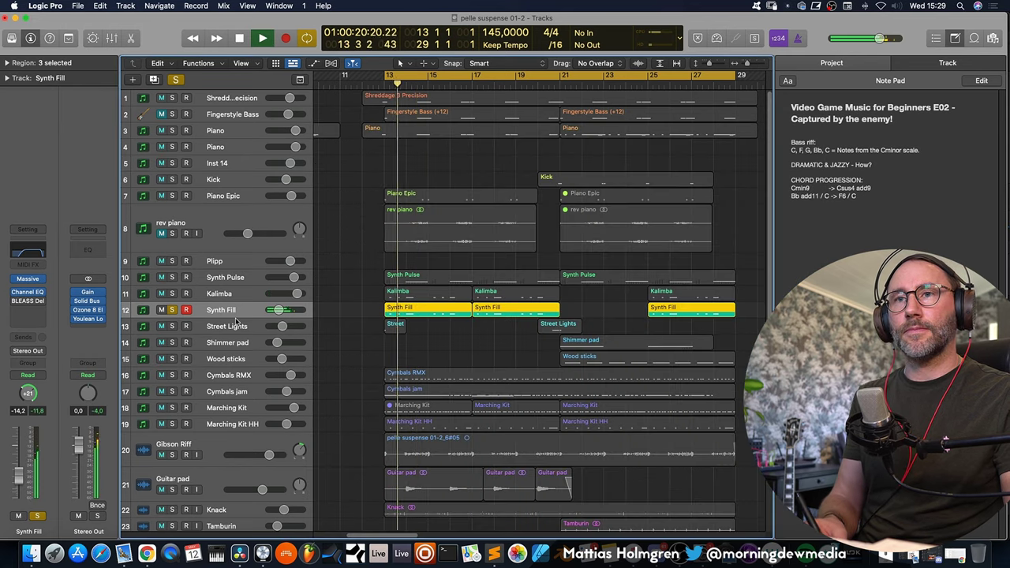
- Inspect Synth Fill's low-cut Channel EQ, stop playback, and re-solo Kalimba
left_click(29, 292)
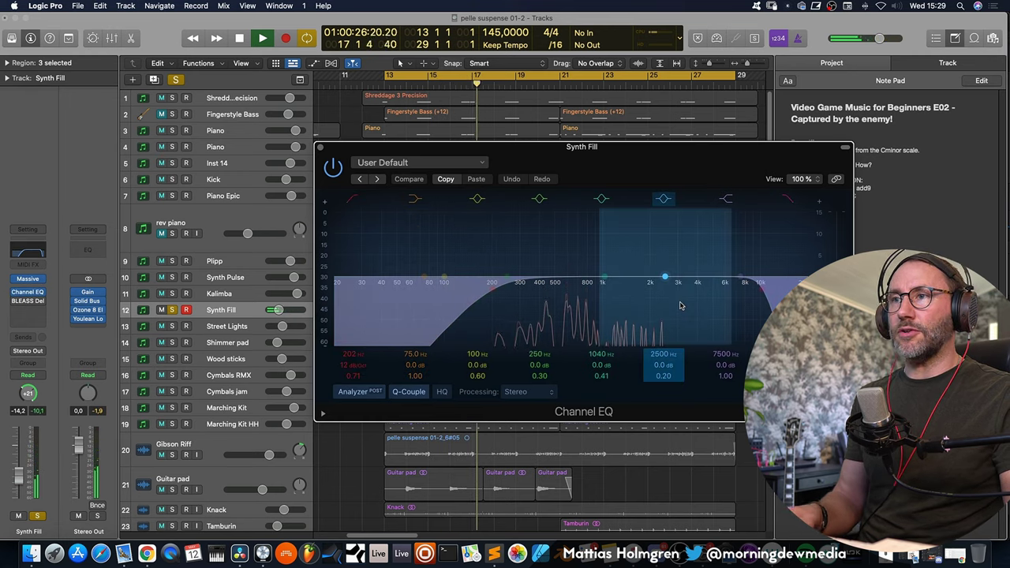
left_click(321, 147)
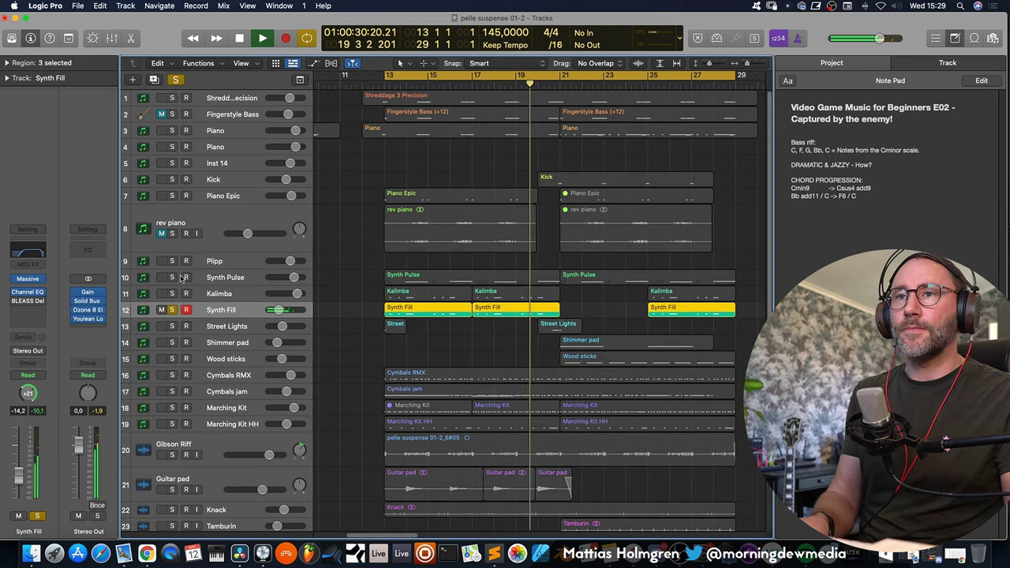
key("space")
left_click(172, 294)
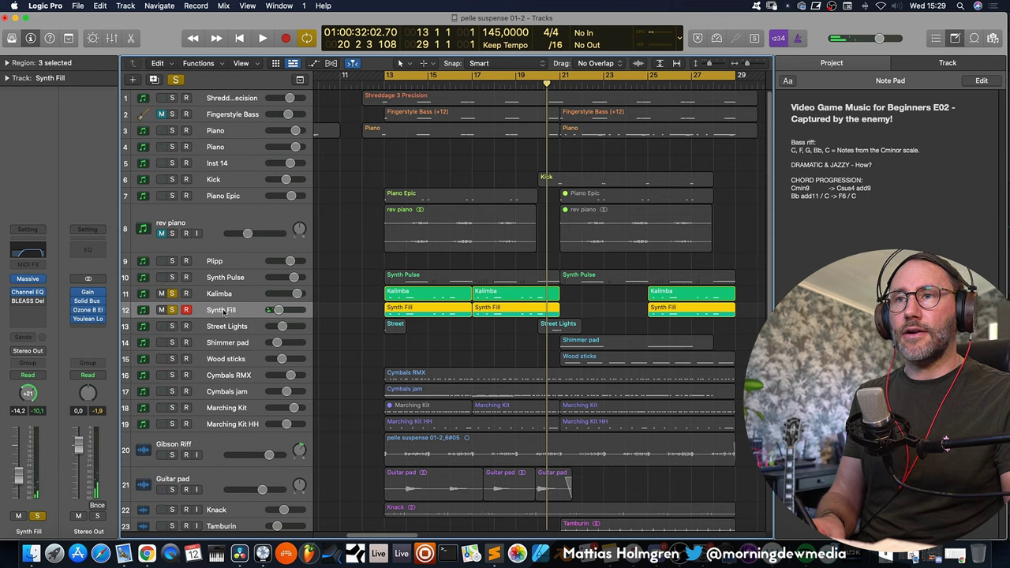
- Add Piano to the soloed Kalimba and Synth Fill, play from bar 13, then unsolo Synth Fill
left_click(172, 130)
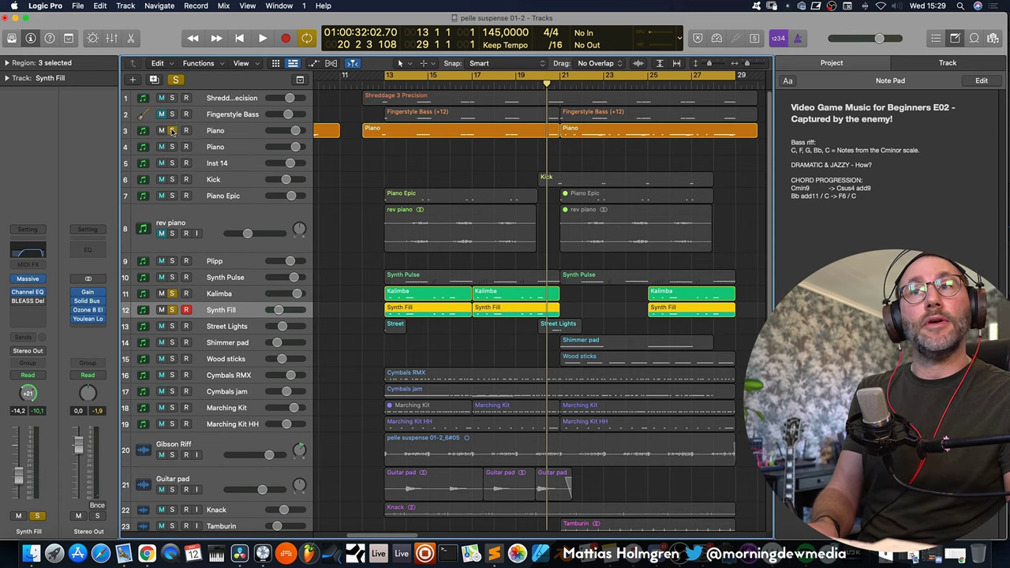
key("space")
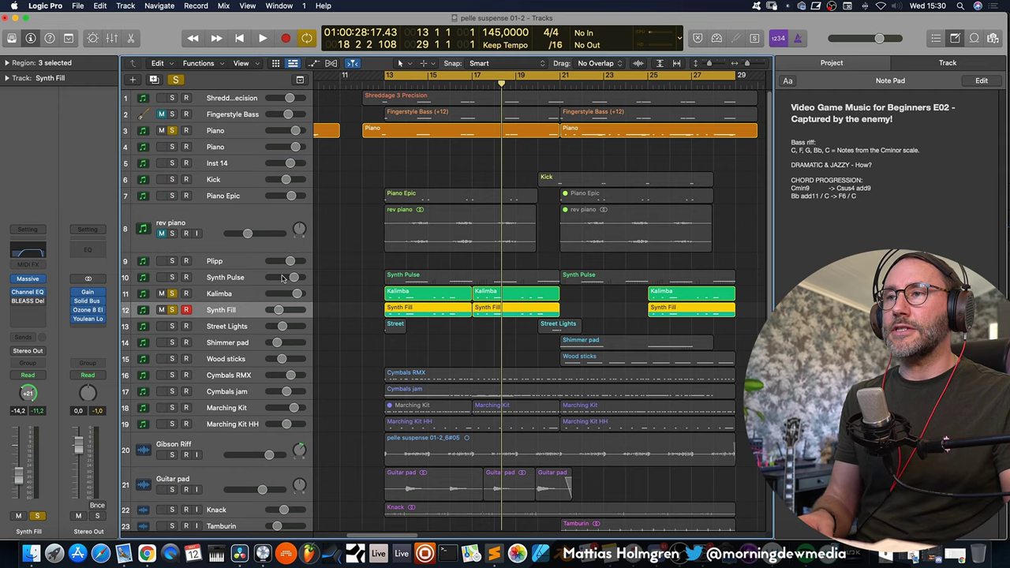
left_click(172, 310)
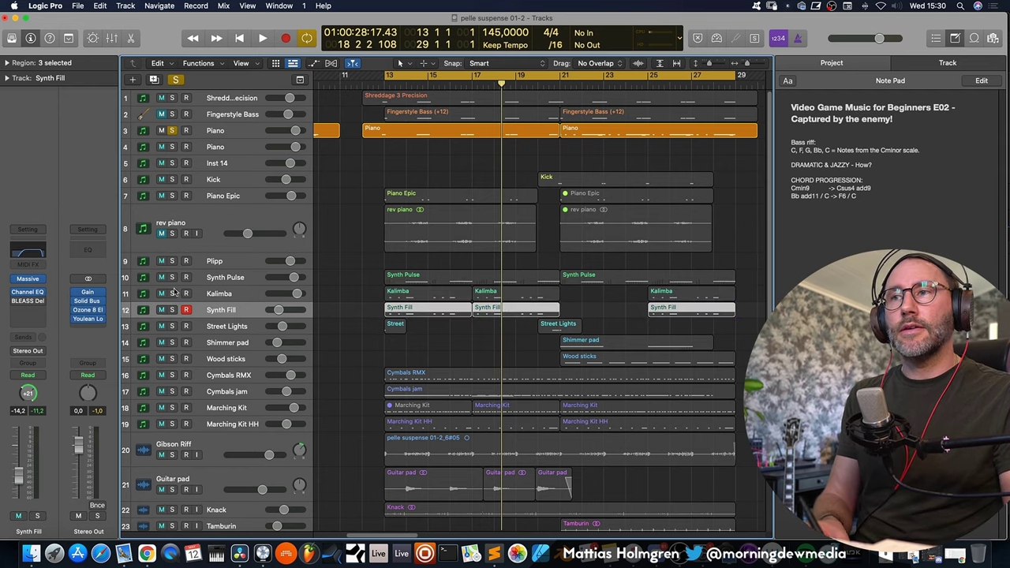
- Solo Synth Pulse and Kalimba, play the Synth Pulse regions together, then briefly view its Diva plugin
left_click(172, 278)
left_click(234, 276)
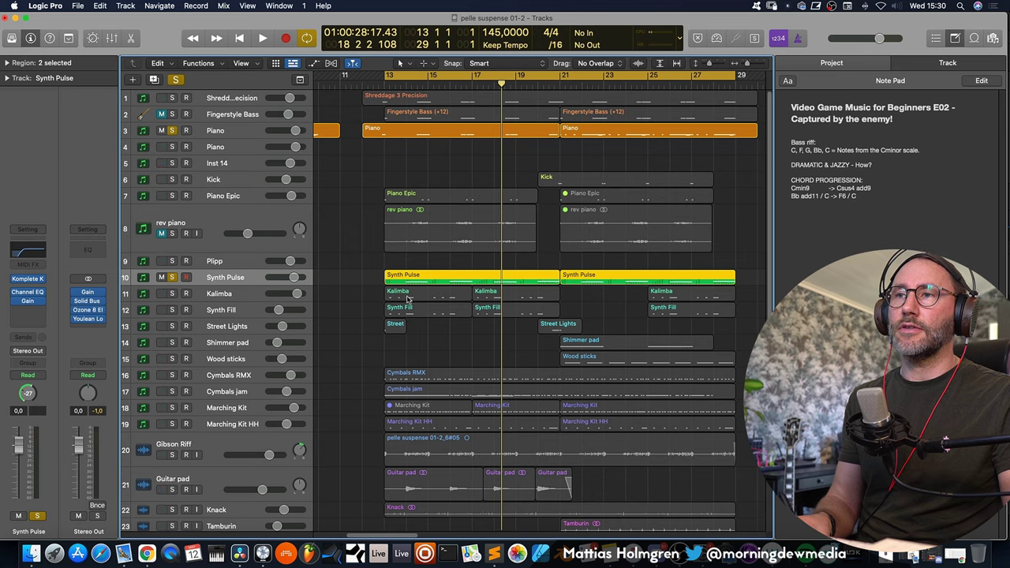
key("shift+Return")
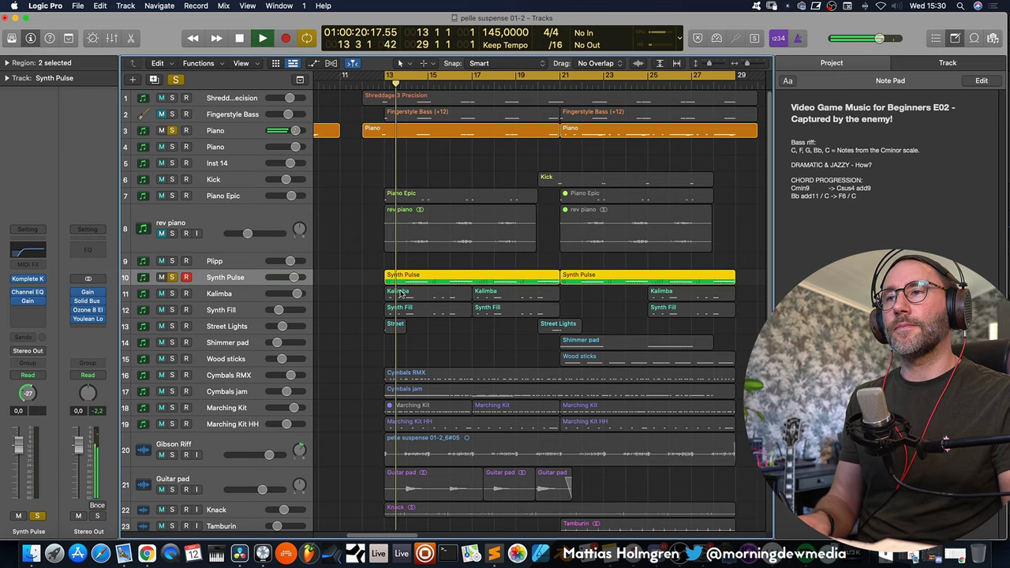
left_click(172, 294)
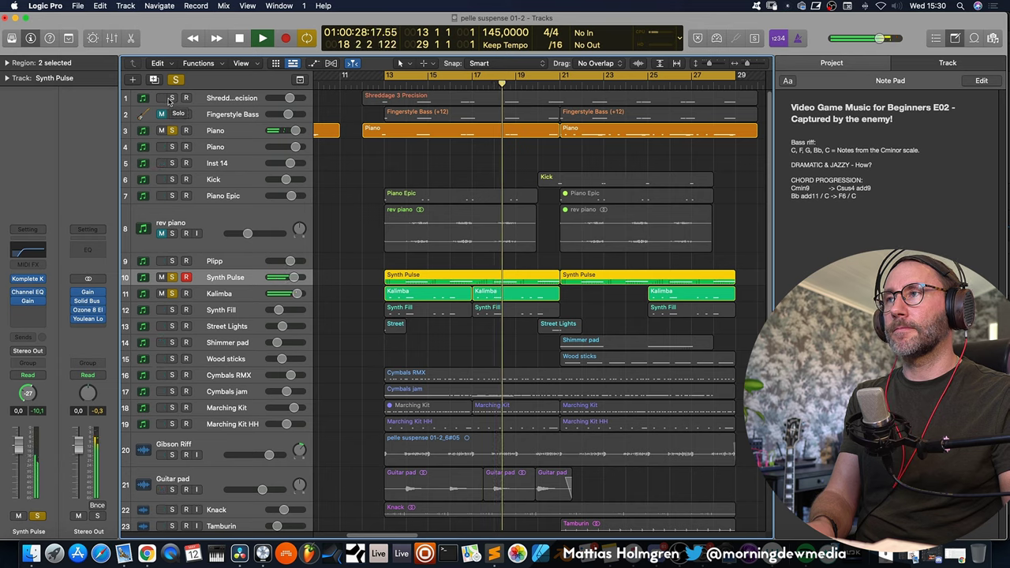
key("space")
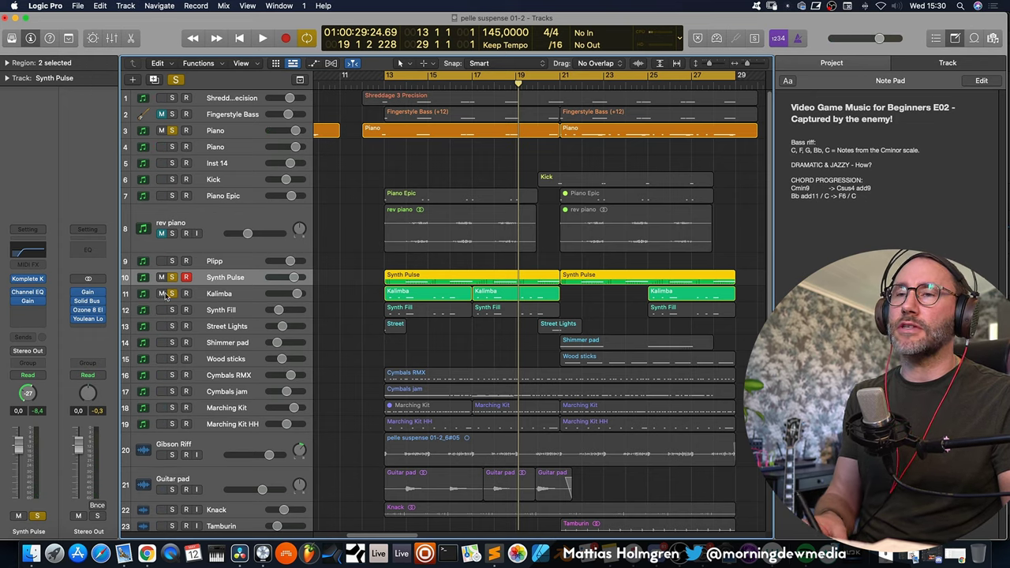
left_click(31, 280)
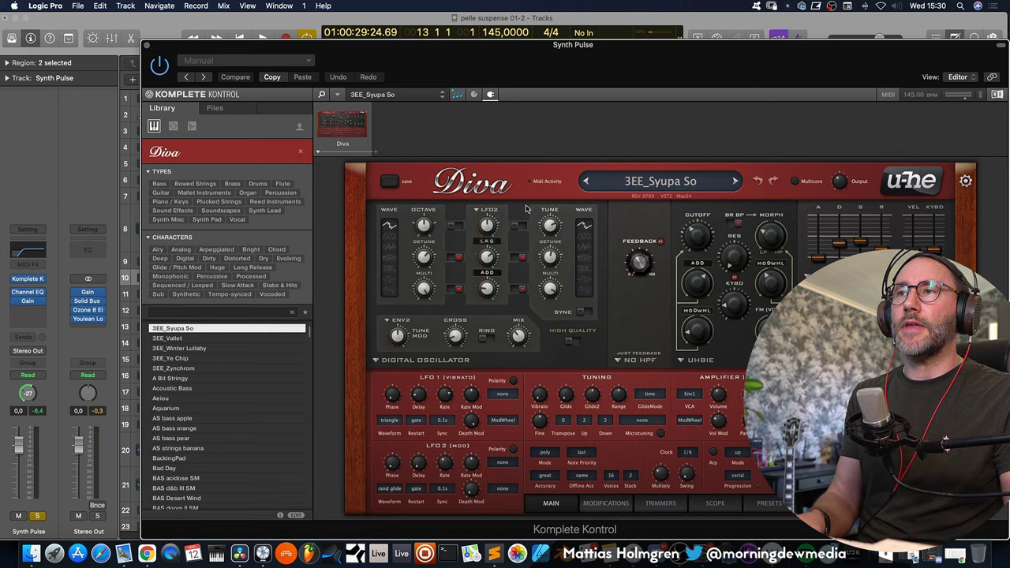
left_click(147, 47)
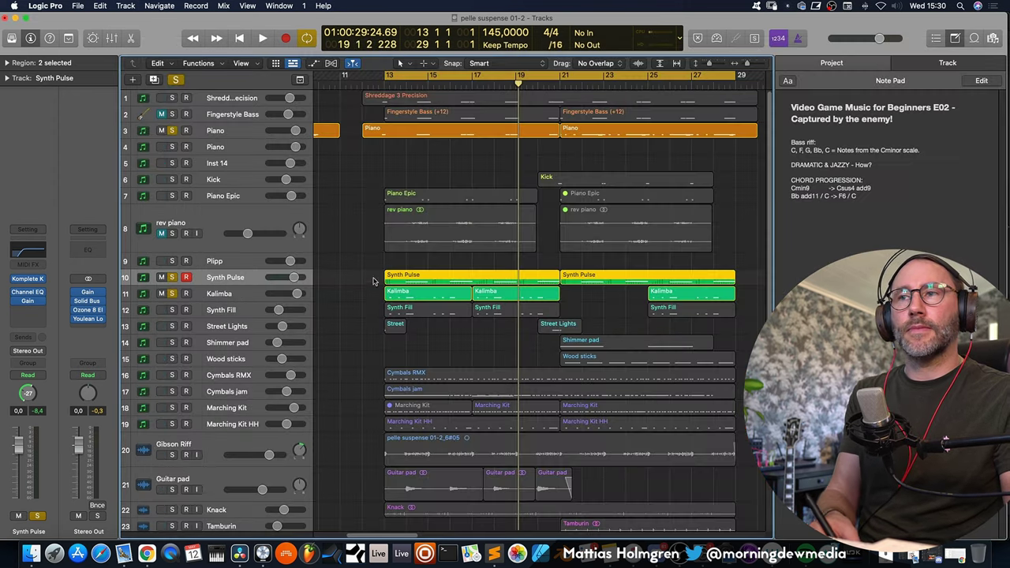
- Play the Synth Pulse notes in the Piano Roll, then unsolo Kalimba and Synth Pulse
double_click(421, 278)
key("shift+space")
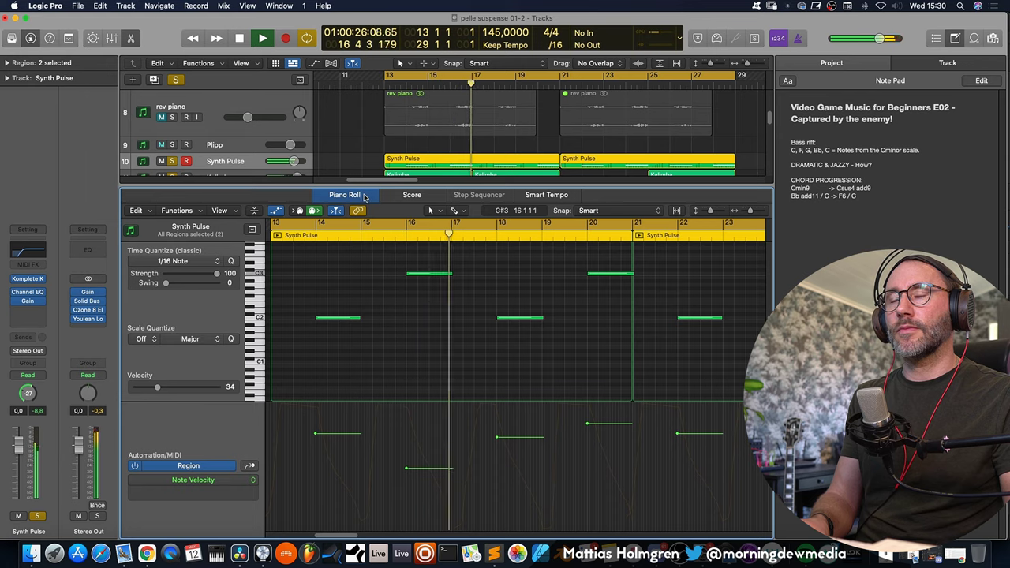
left_click(363, 196)
key("space")
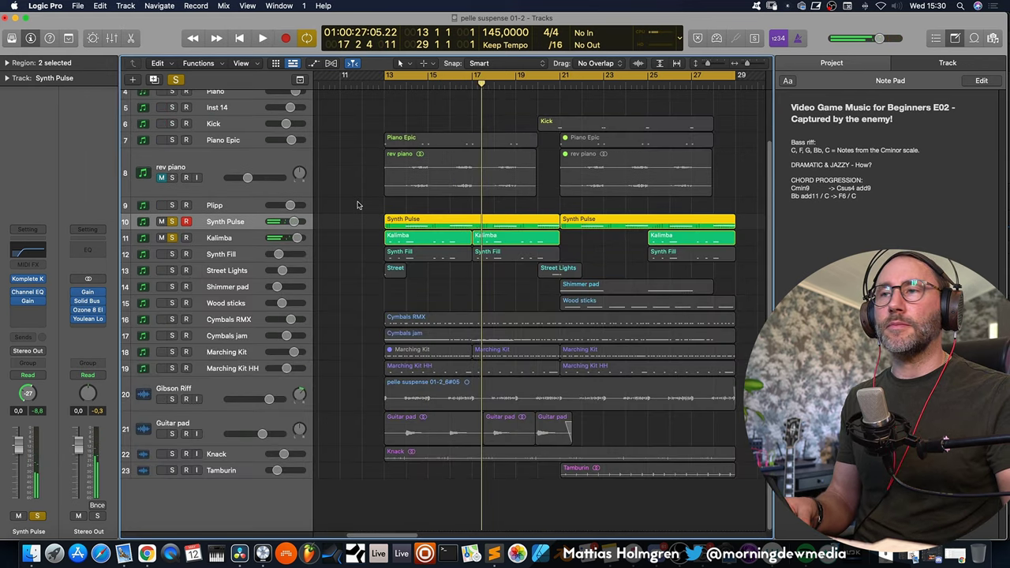
left_click(172, 237)
left_click(172, 222)
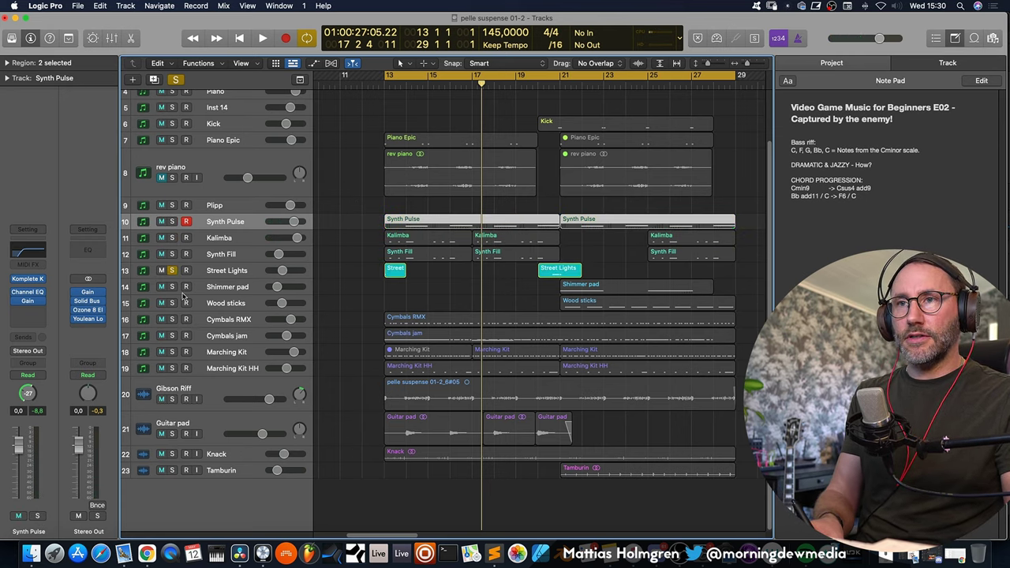
- Select and solo Street Lights and check its Massive instrument plugin
left_click(227, 269)
key("s")
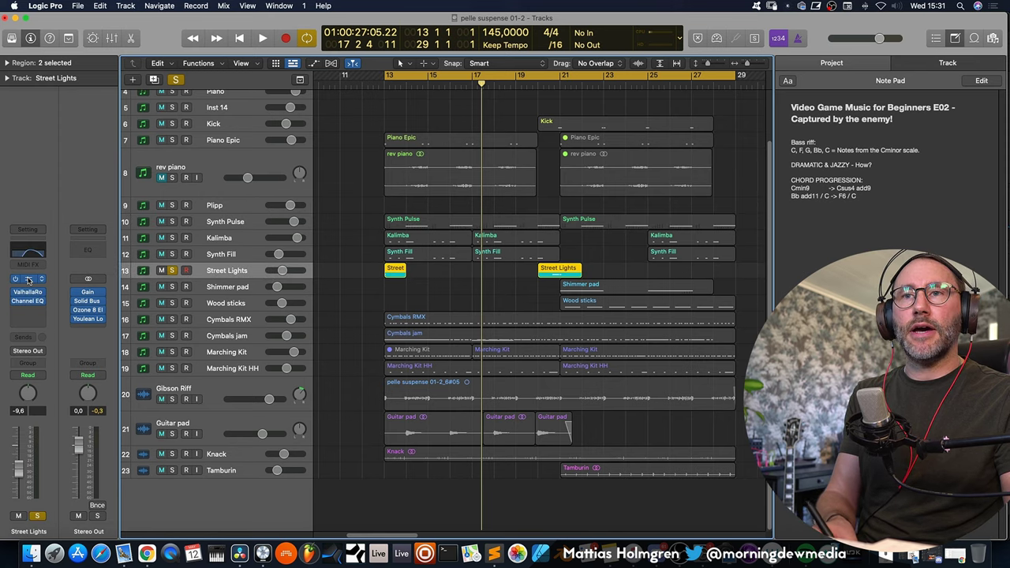
left_click(28, 280)
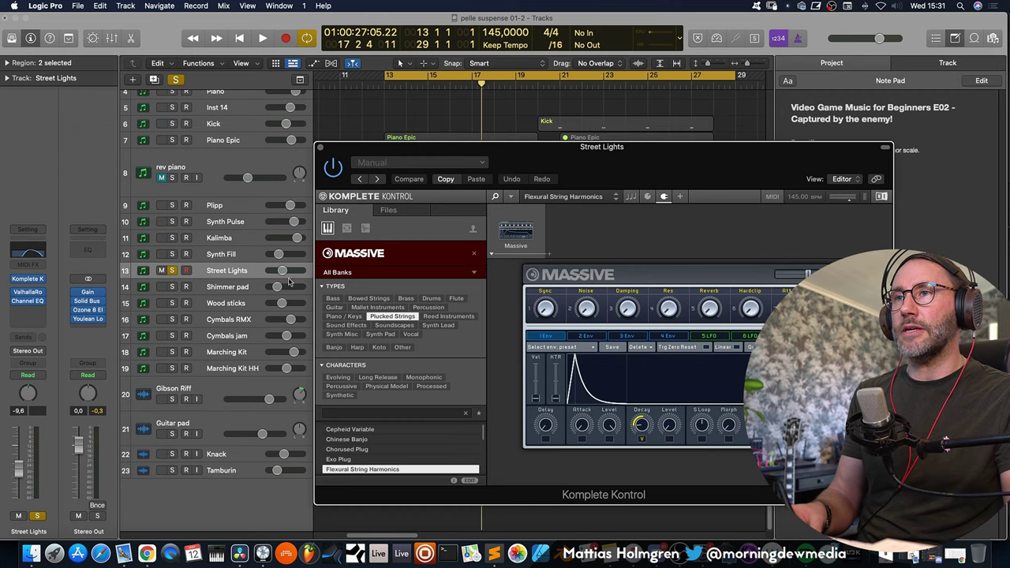
left_click(320, 148)
- Play the Street Lights regions from their start, then stop with the playhead at bar 20
key("shift+Return")
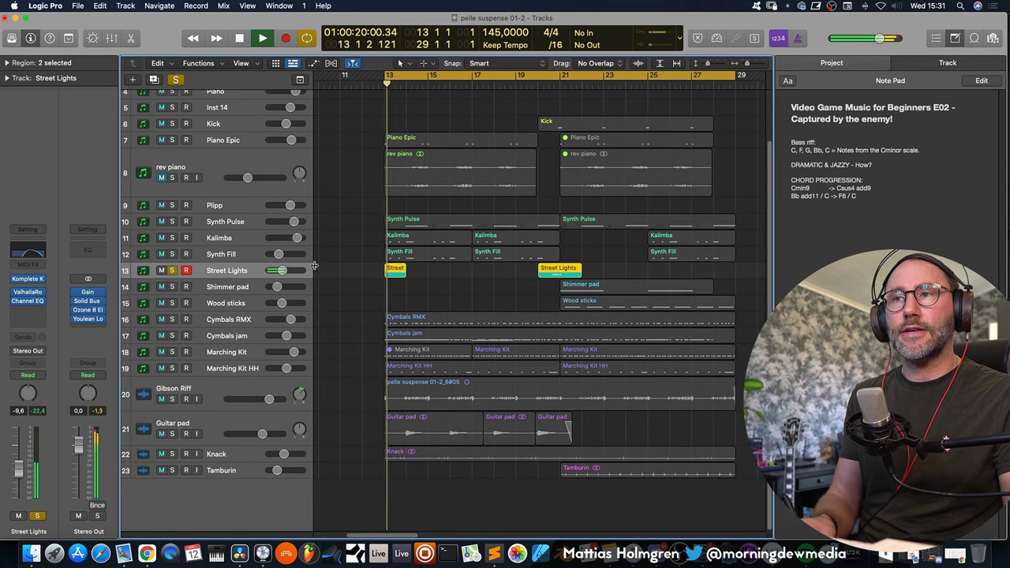
scroll(223, 206, "up", 3)
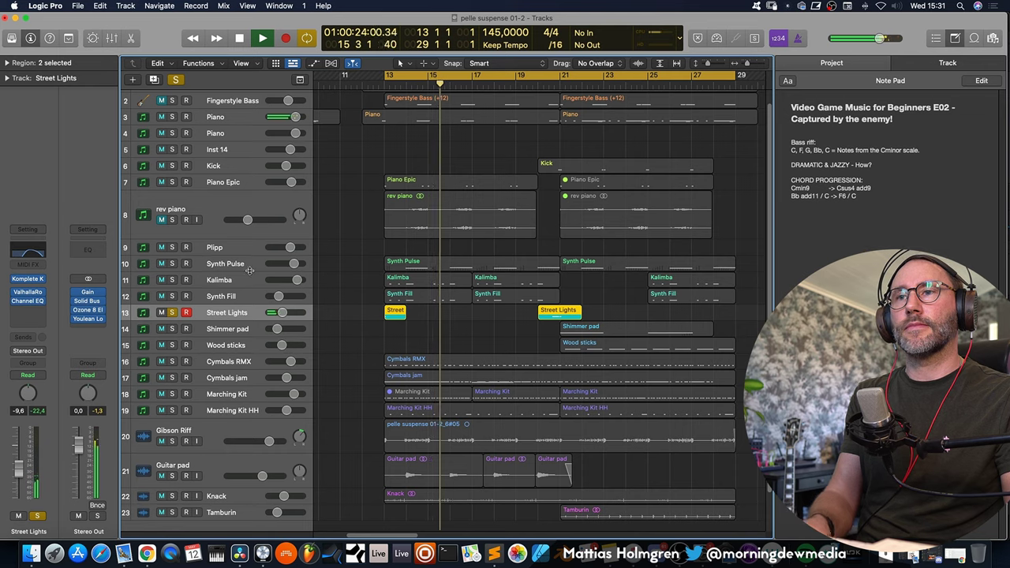
key("shift+Return")
key("space")
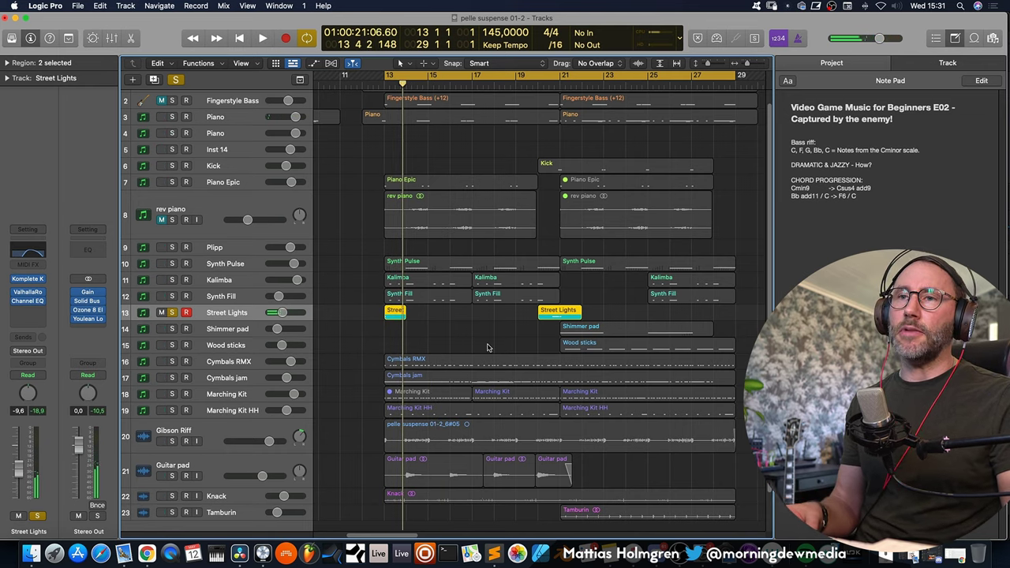
left_click(540, 83)
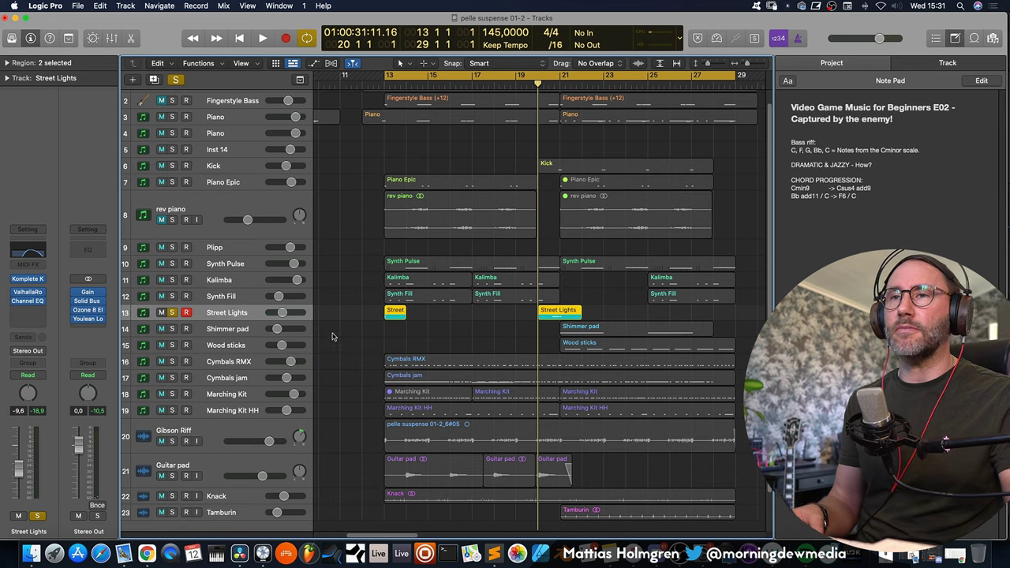
- Check the Street Lights ValhallaRoom reverb and bring up its Channel EQ
left_click(29, 293)
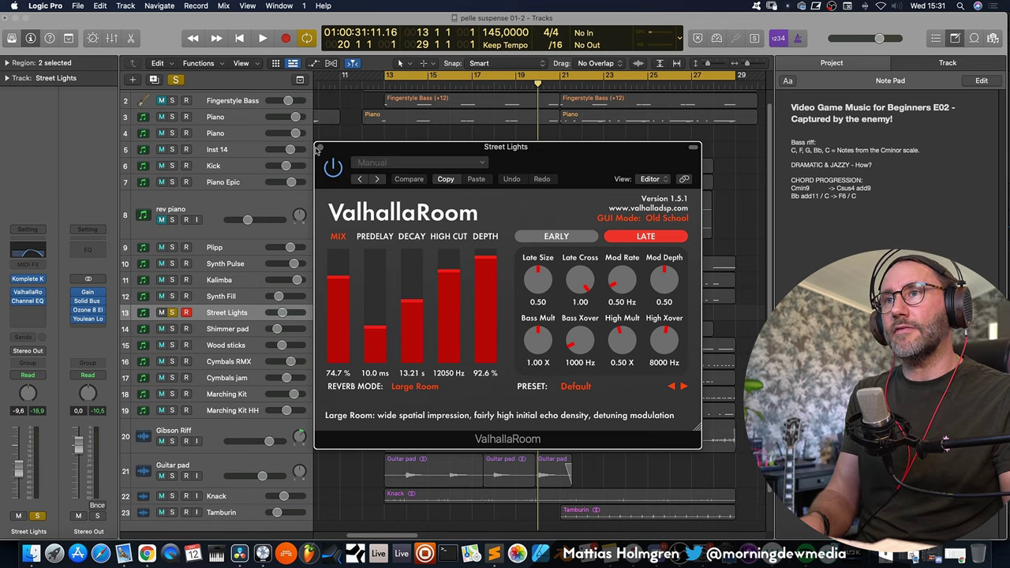
left_click(318, 149)
left_click(26, 300)
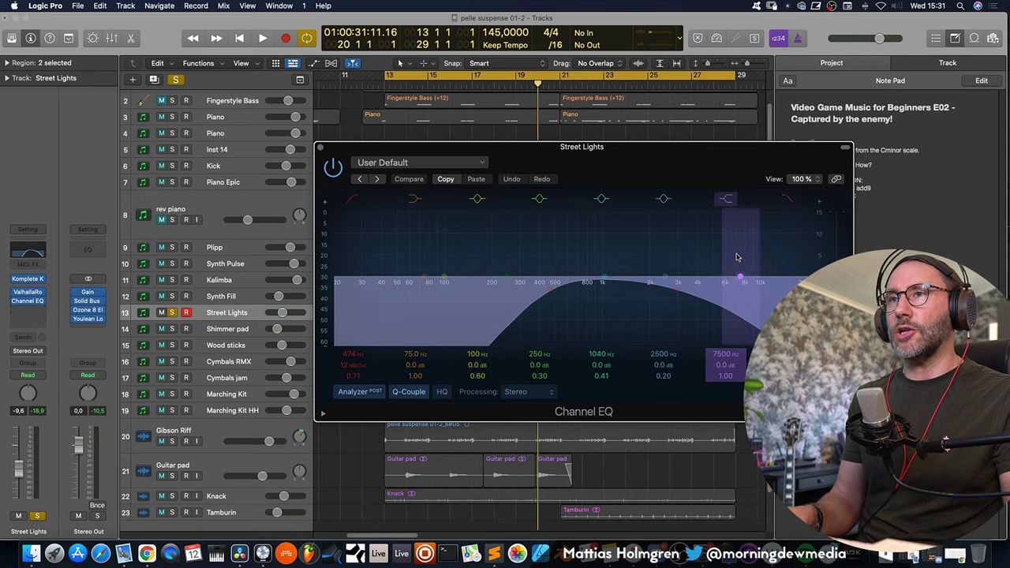
left_click_drag(738, 146, 858, 145)
- Disable the EQ's low-pass band while playing, close the EQ, and unsolo Street Lights
key("space")
left_click(908, 198)
left_click(453, 164)
key("space")
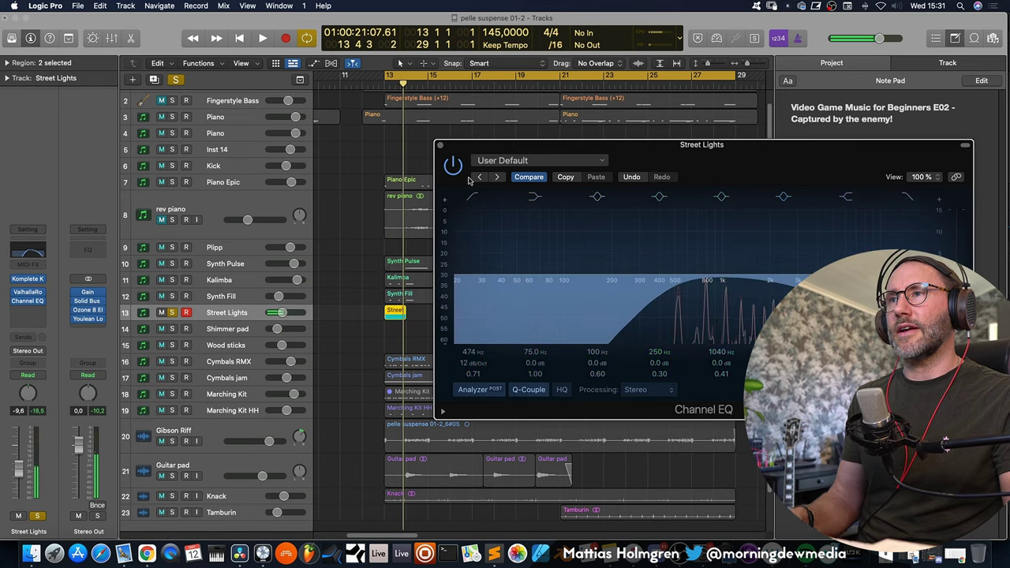
left_click(441, 147)
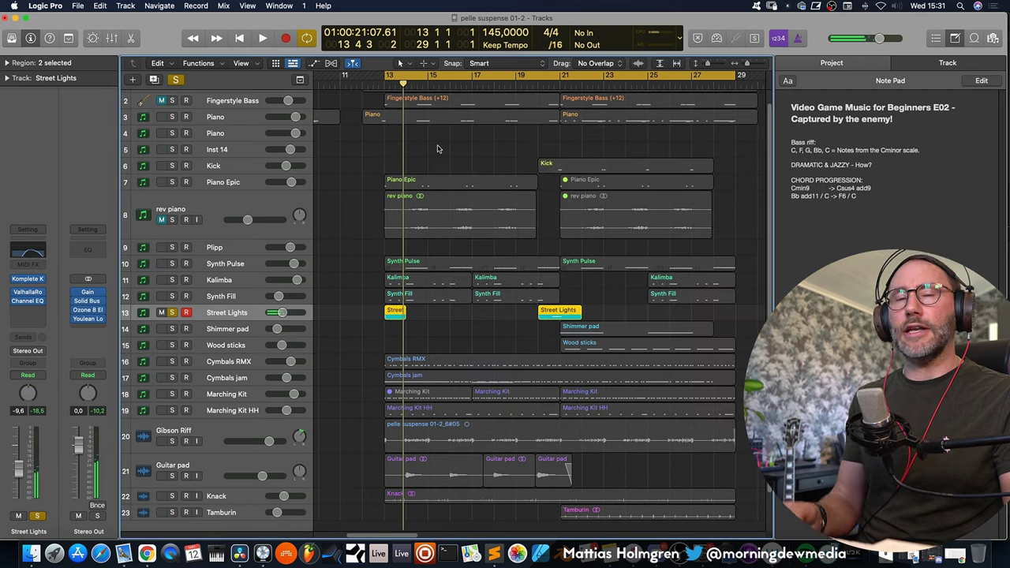
left_click(172, 313)
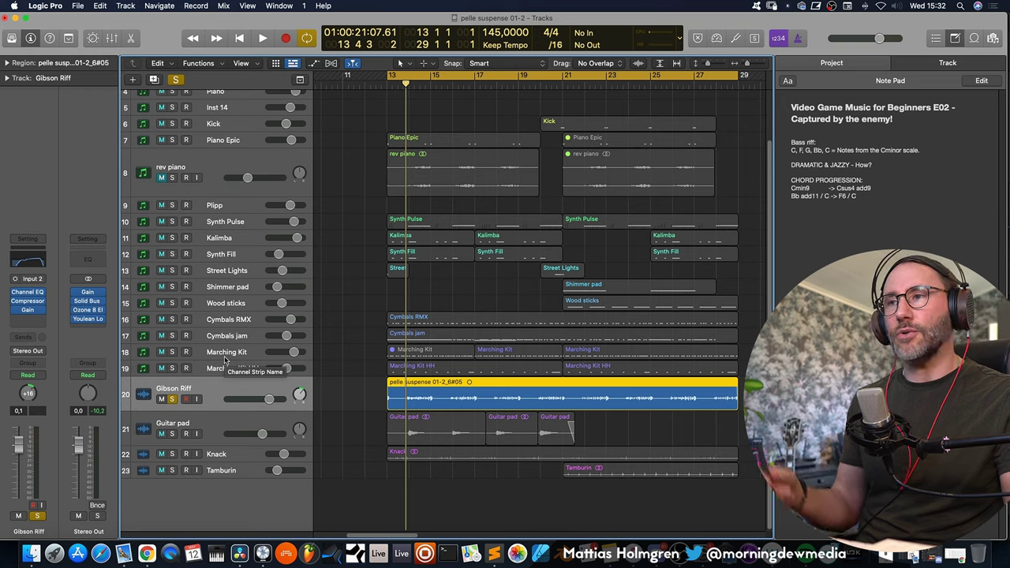
- Solo the Shreddage guitar and Piano tracks alongside Gibson Riff and start playback
scroll(312, 354, "up", 3)
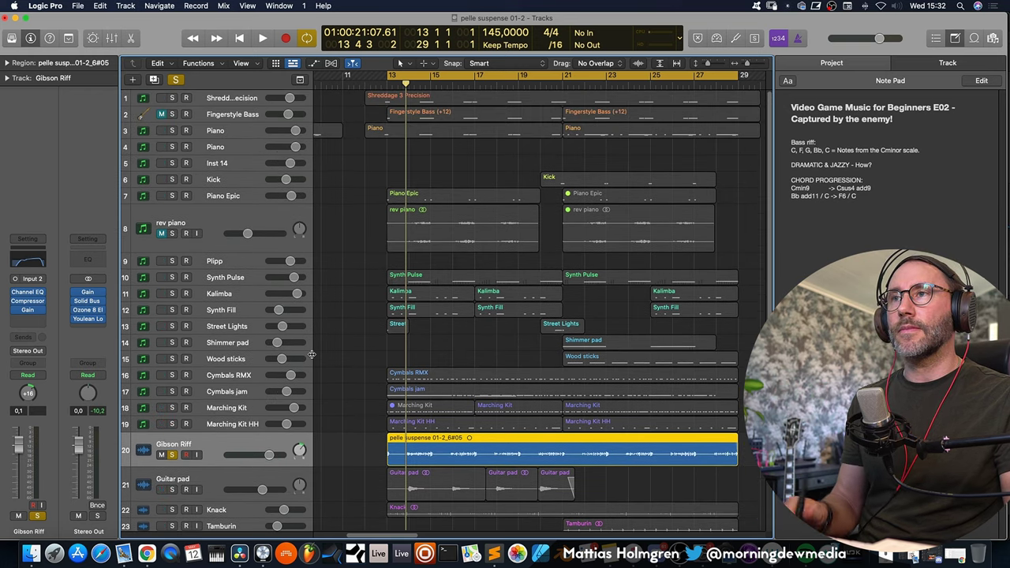
left_click(172, 98)
key("space")
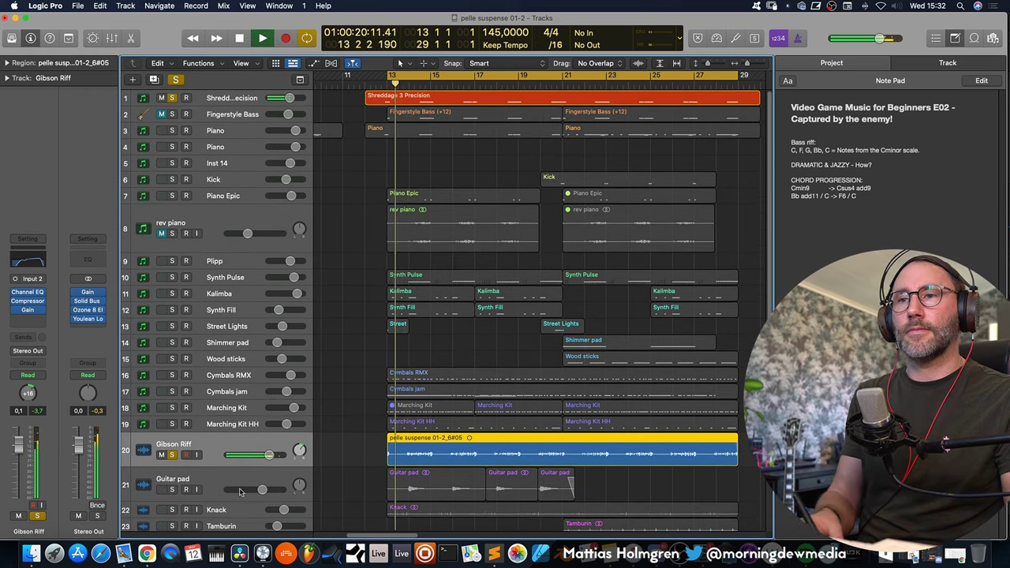
left_click(172, 130)
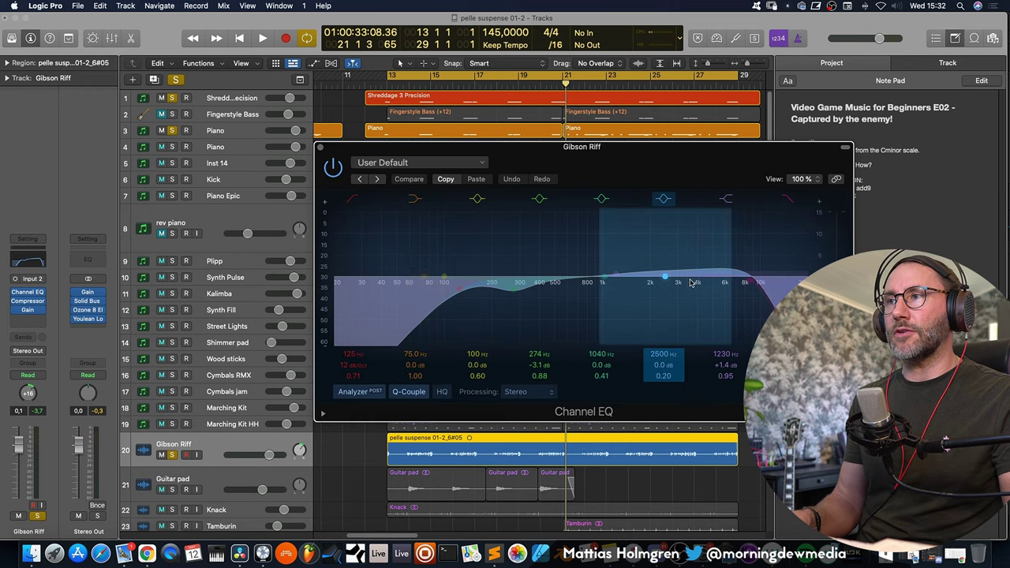
- Close the Channel EQ and set the Gibson Riff compressor make-up gain to 1.0 dB
left_click(320, 148)
left_click(32, 302)
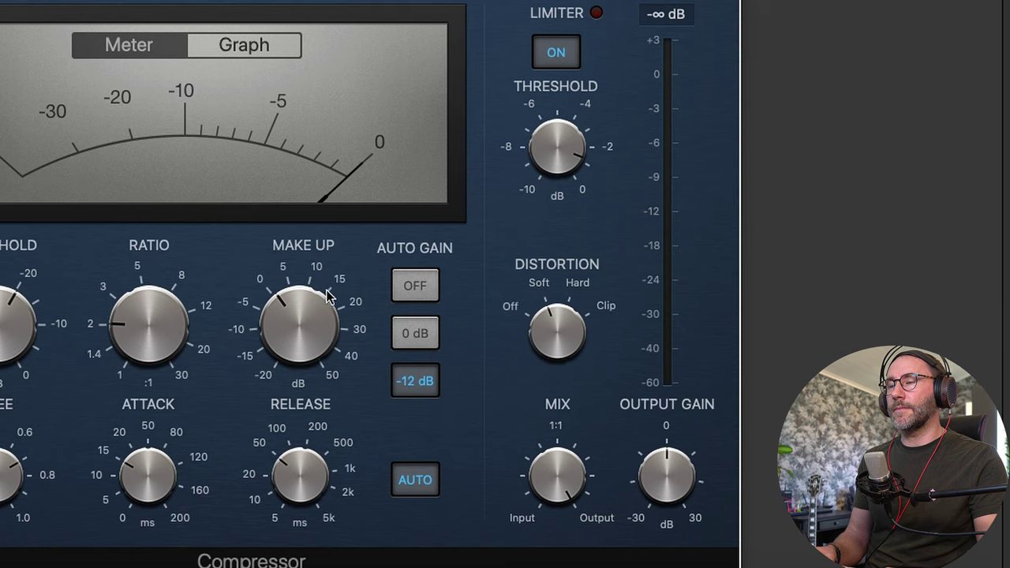
left_click_drag(621, 399, 620, 340)
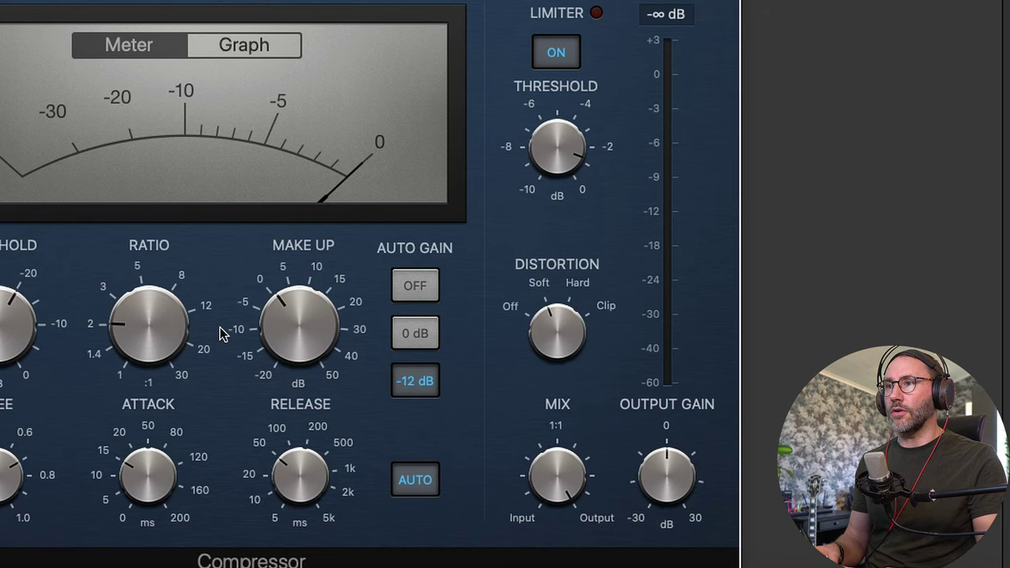
mouse_move(221, 336)
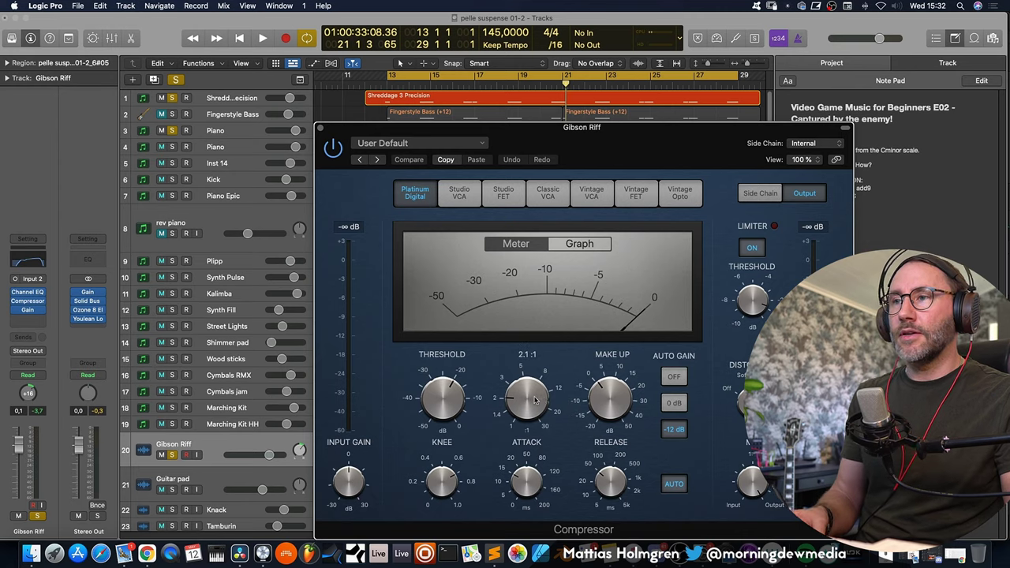
left_click(320, 129)
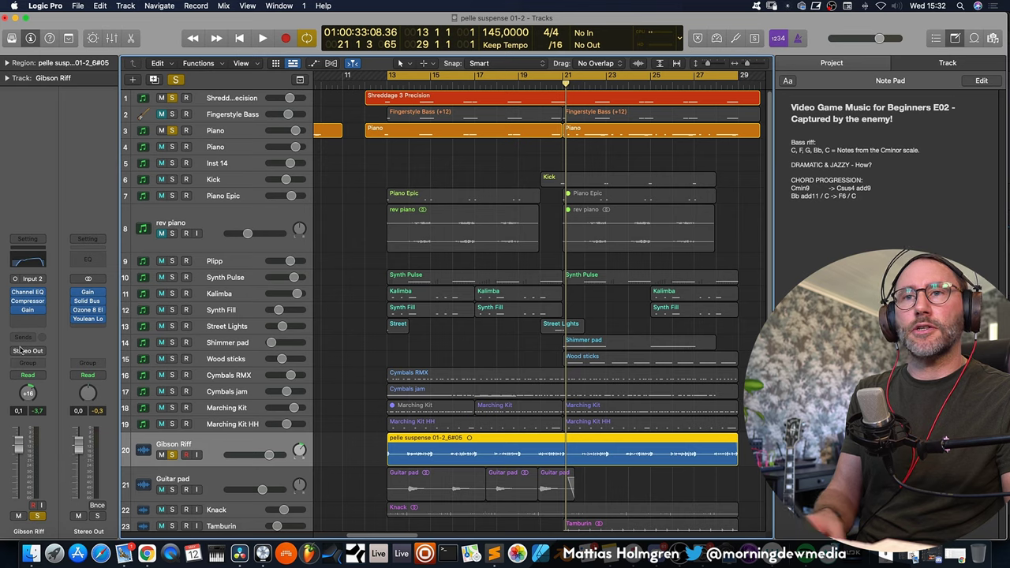
- Check the Gibson Riff +2.5 dB Gain plug-in, then play from bar 13
left_click(27, 309)
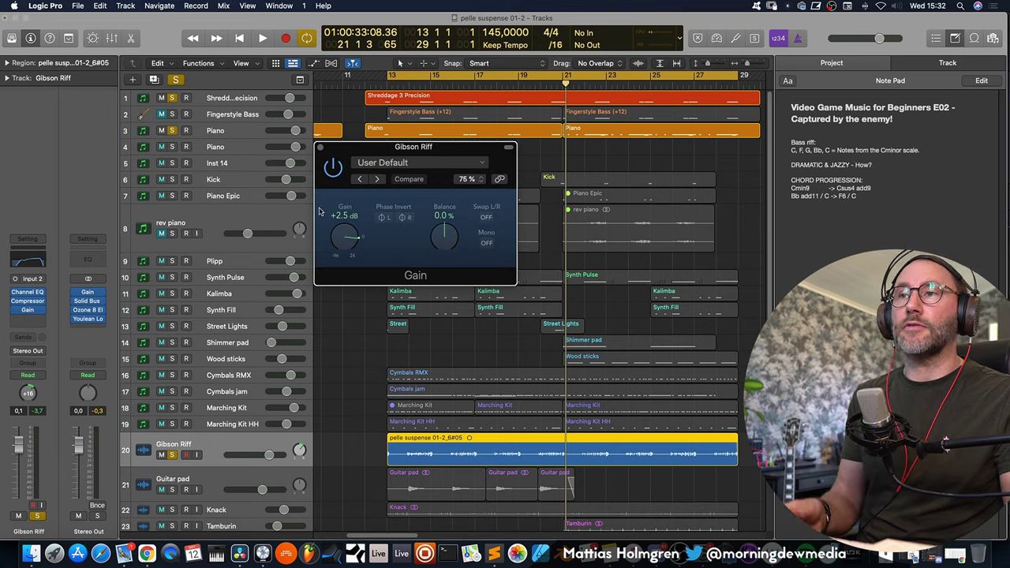
left_click(320, 147)
key("space")
- Solo the Guitar pad track, play it, and return the playhead to bar 14
scroll(330, 398, "down", 1)
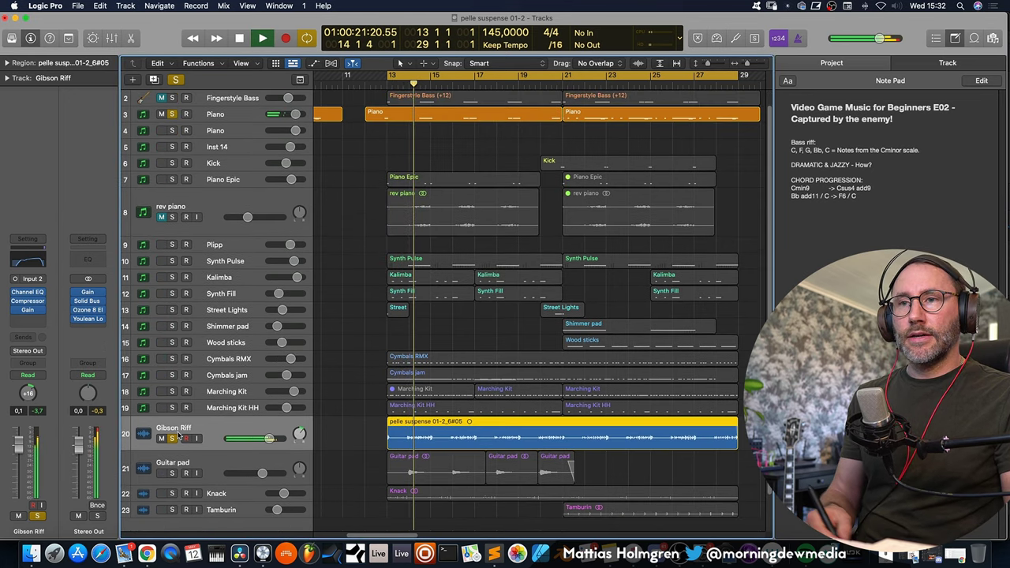
key("space")
left_click(199, 464)
left_click(172, 472)
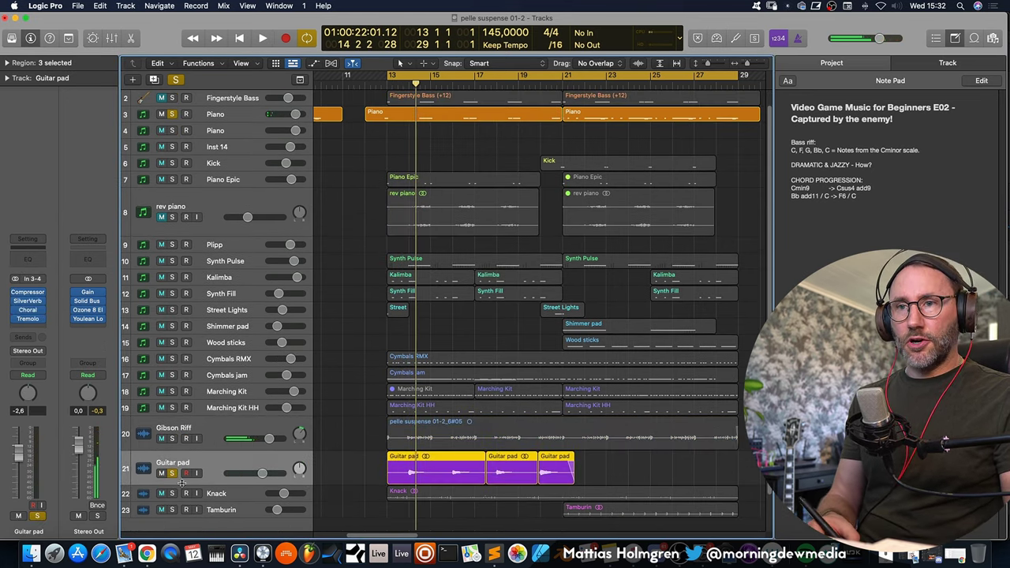
left_click(13, 318)
left_click(48, 331)
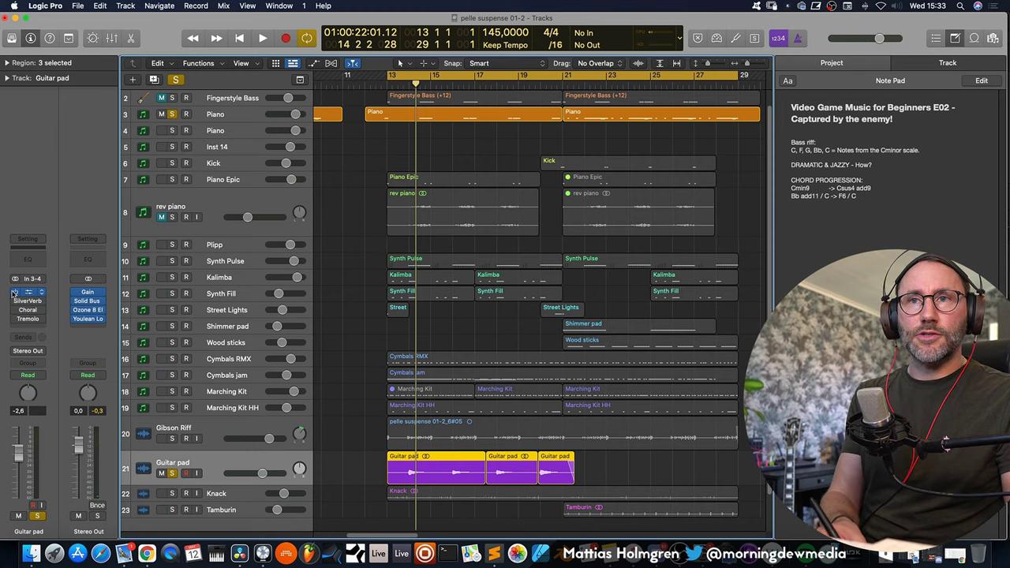
key("space")
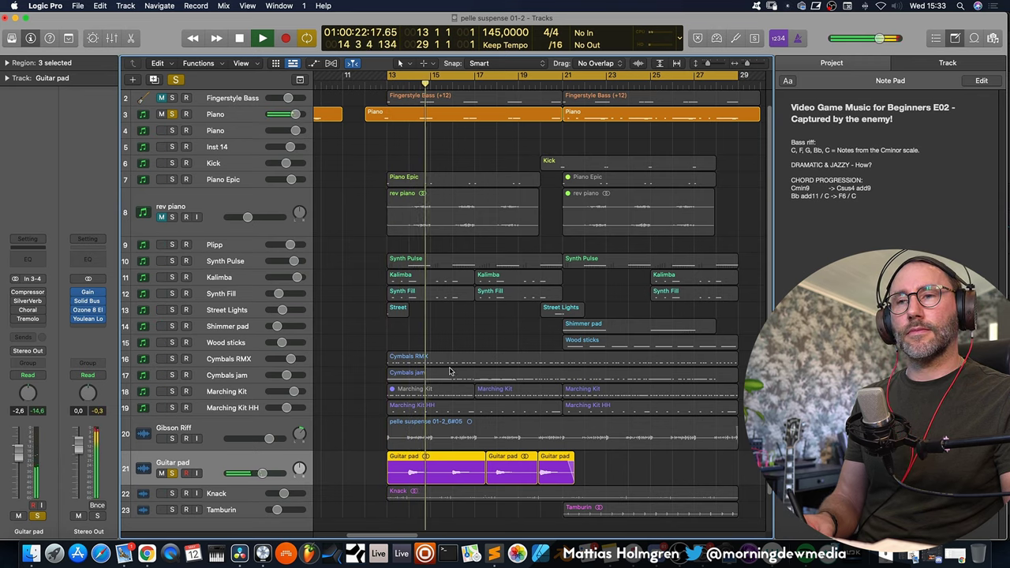
key("space")
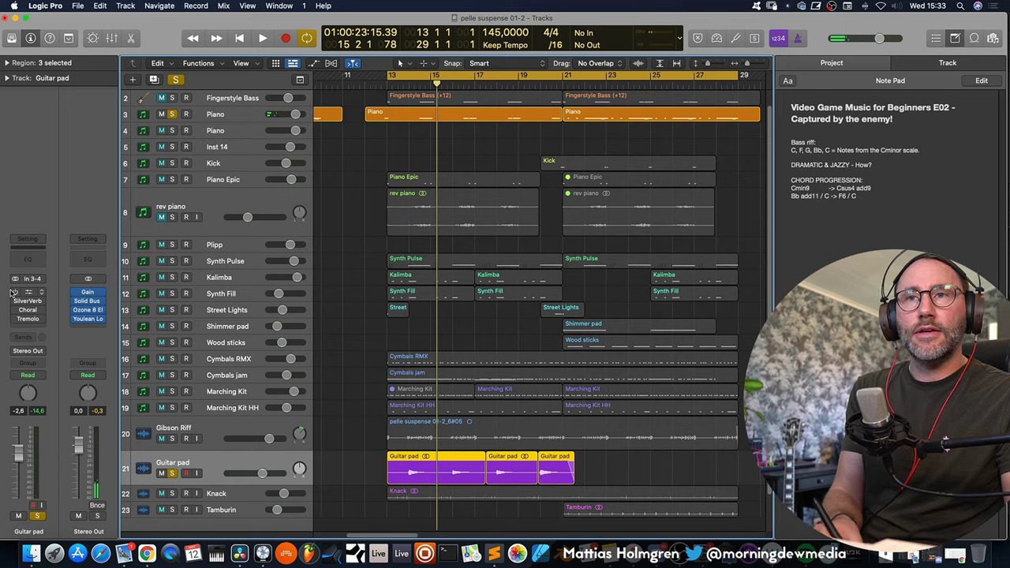
left_click(409, 83)
- Audition the Guitar pad's SilverVerb reverb during playback, then check its Choral chorus
left_click(28, 300)
key("space")
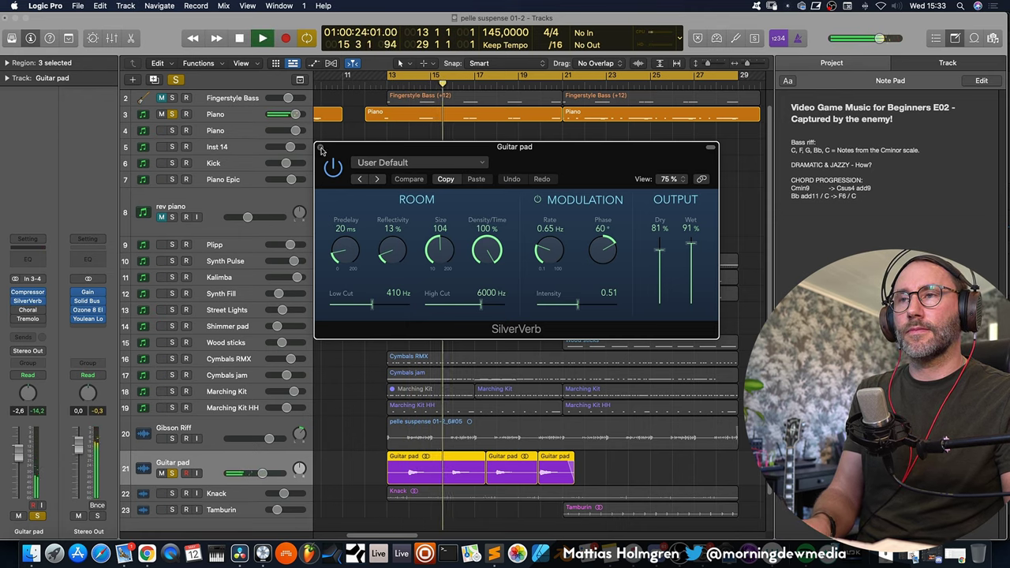
left_click(320, 149)
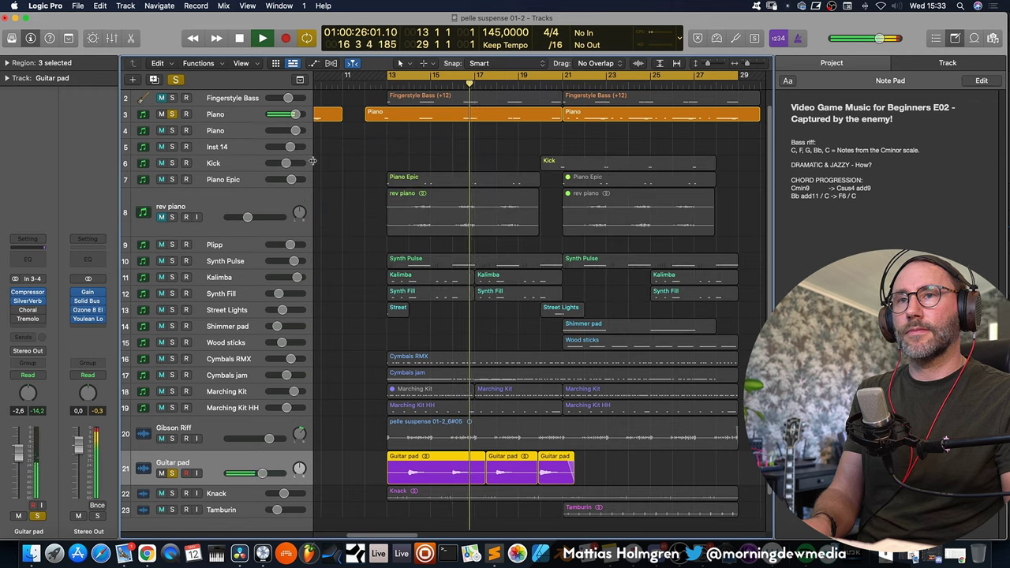
key("space")
left_click(28, 310)
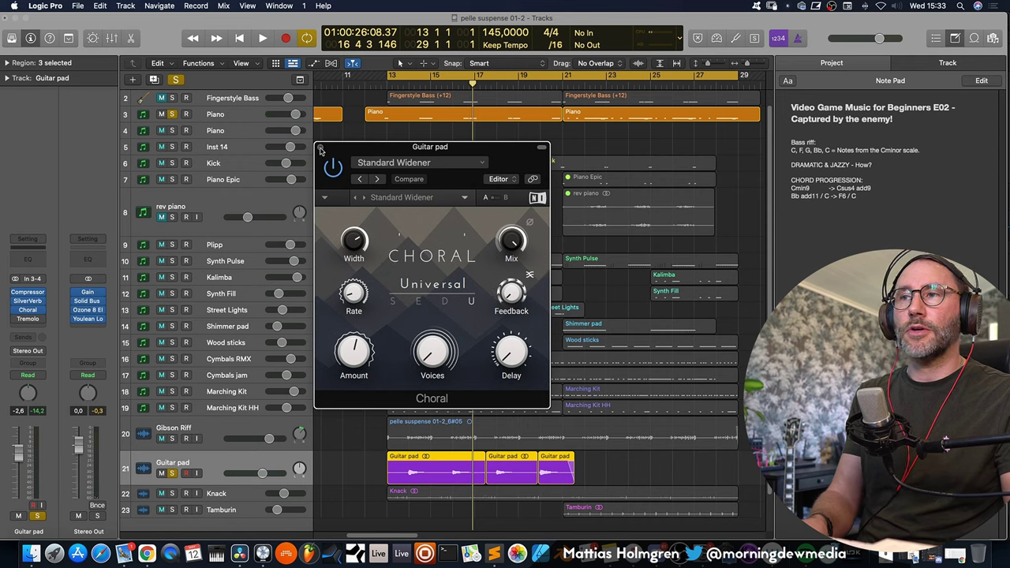
left_click(320, 150)
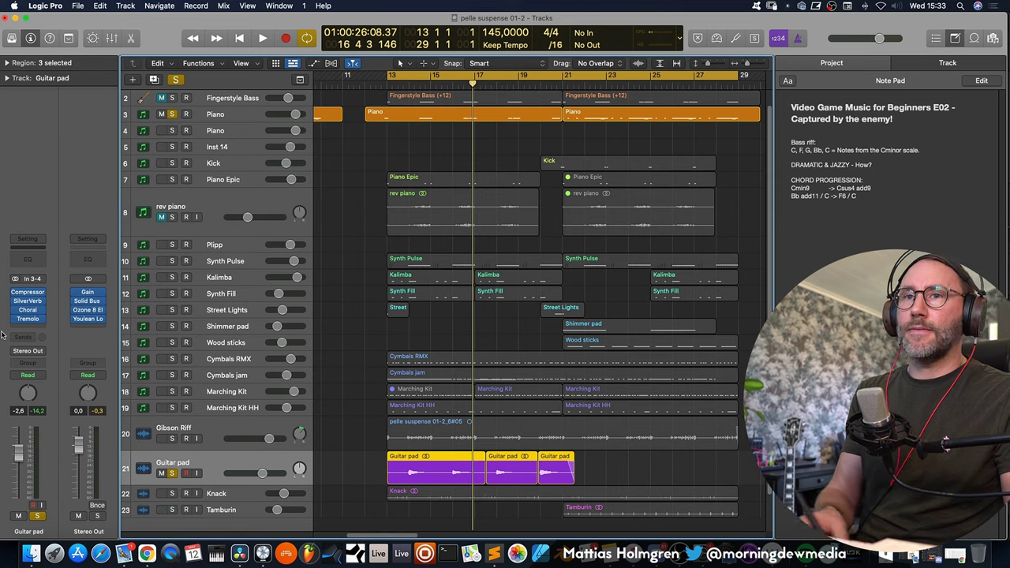
- Keep the Soft Tremolo preset on the Guitar pad's Tremolo effect
left_click(30, 319)
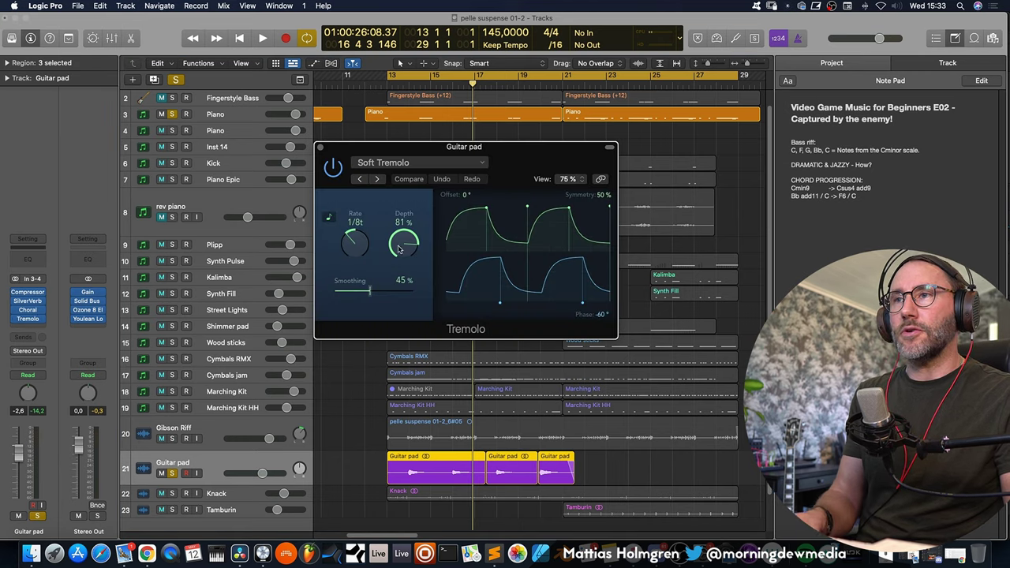
left_click(420, 164)
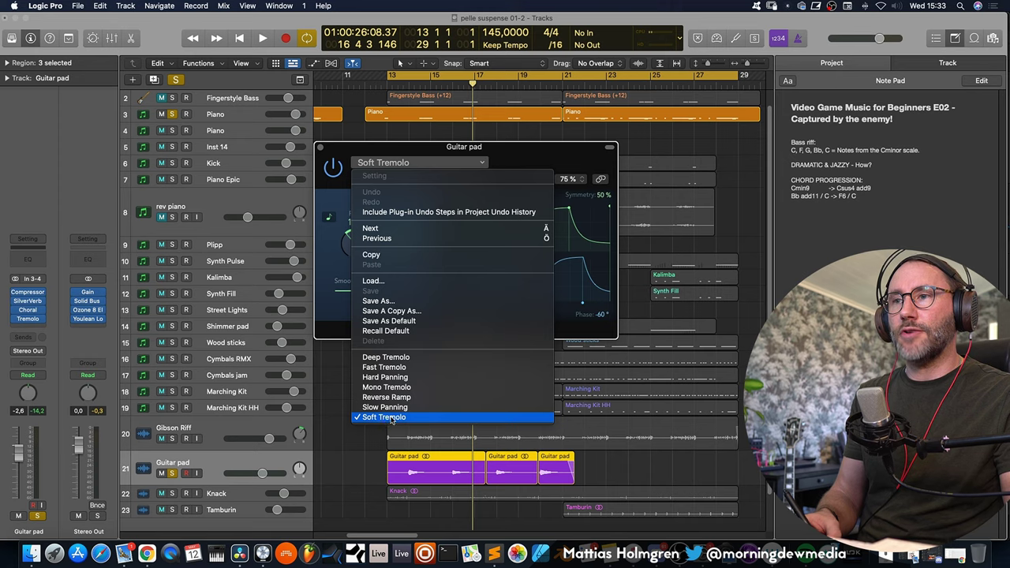
left_click(392, 150)
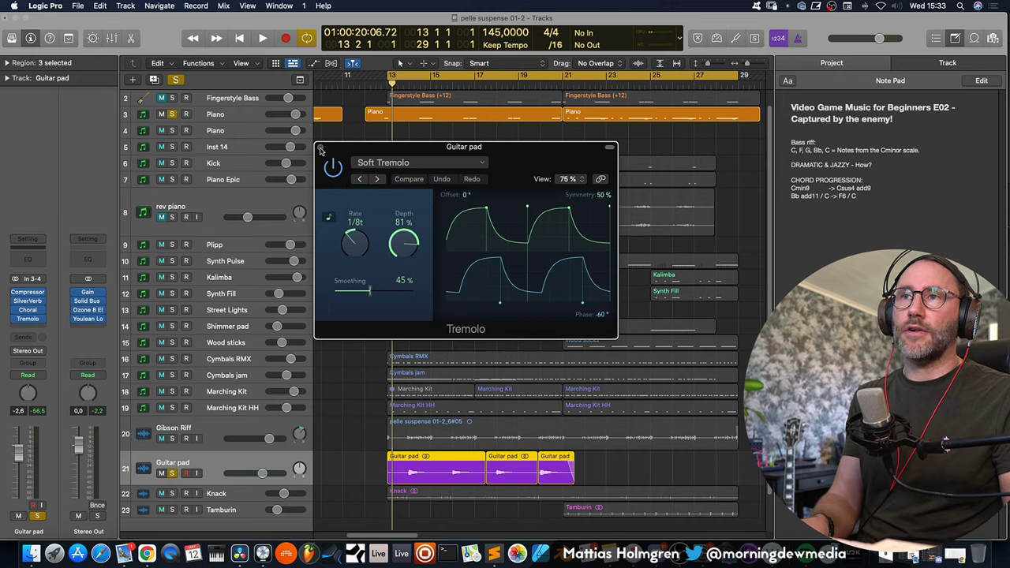
left_click(320, 149)
key("space")
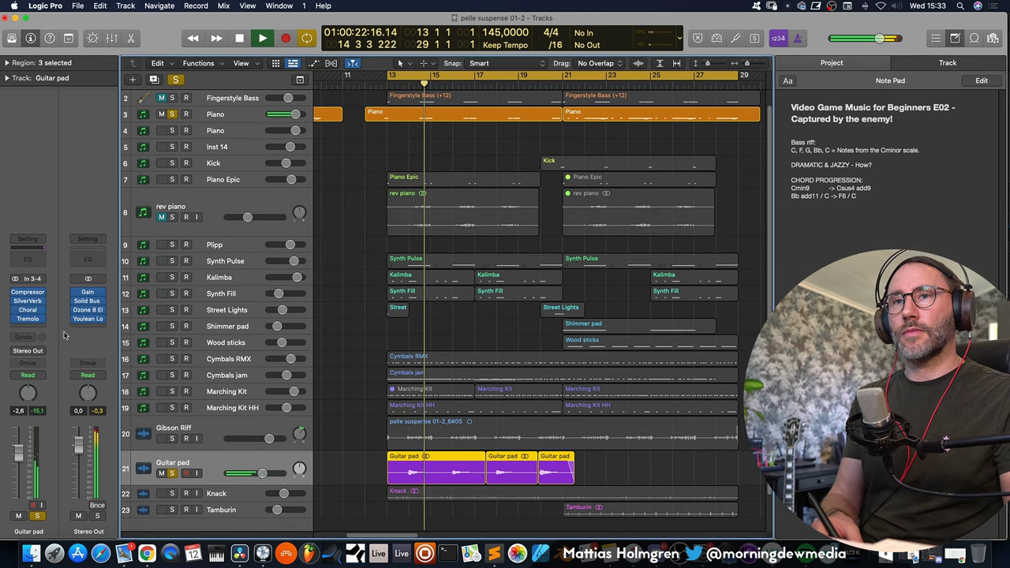
key("space")
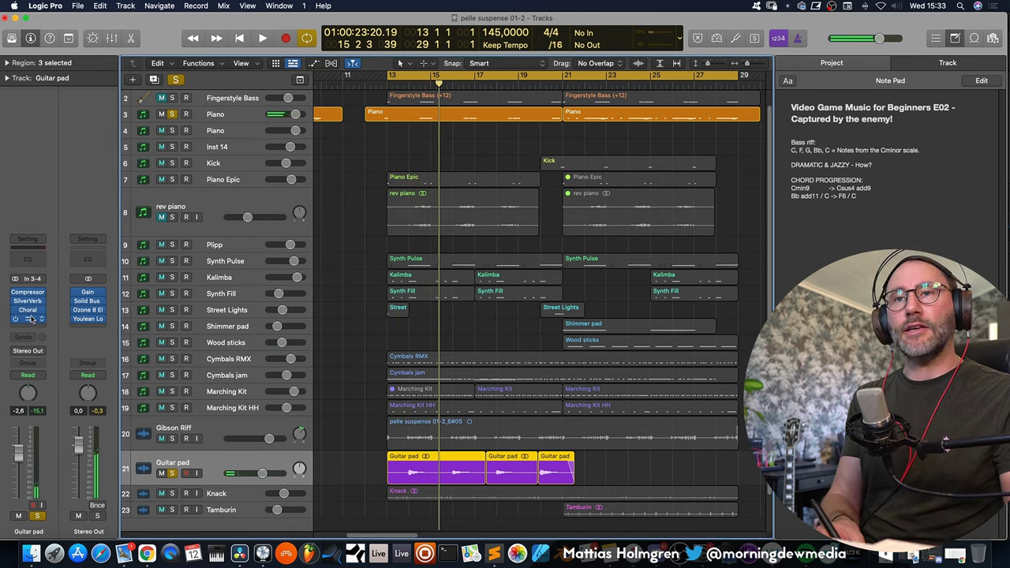
left_click(32, 319)
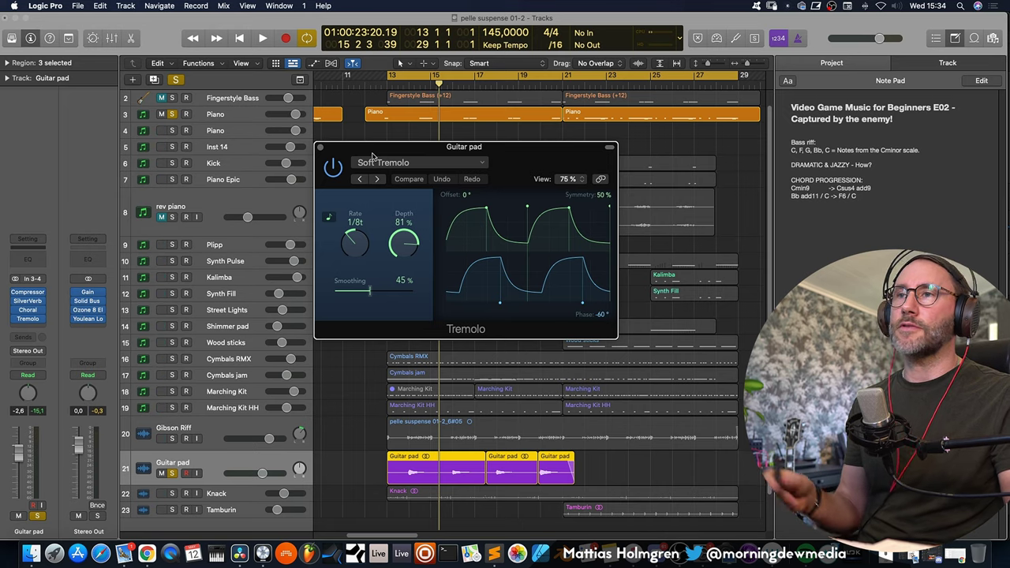
left_click(319, 147)
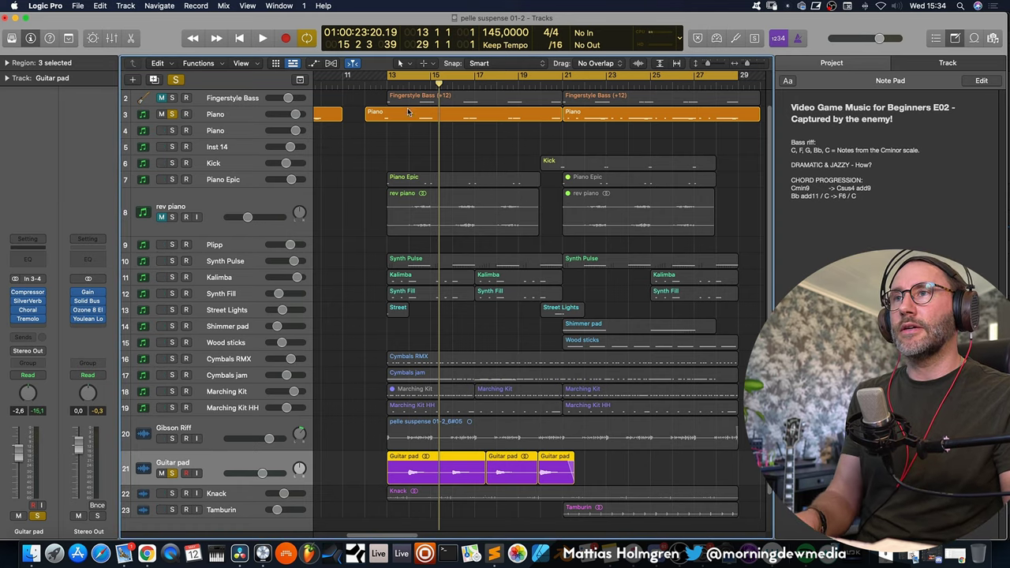
key("space")
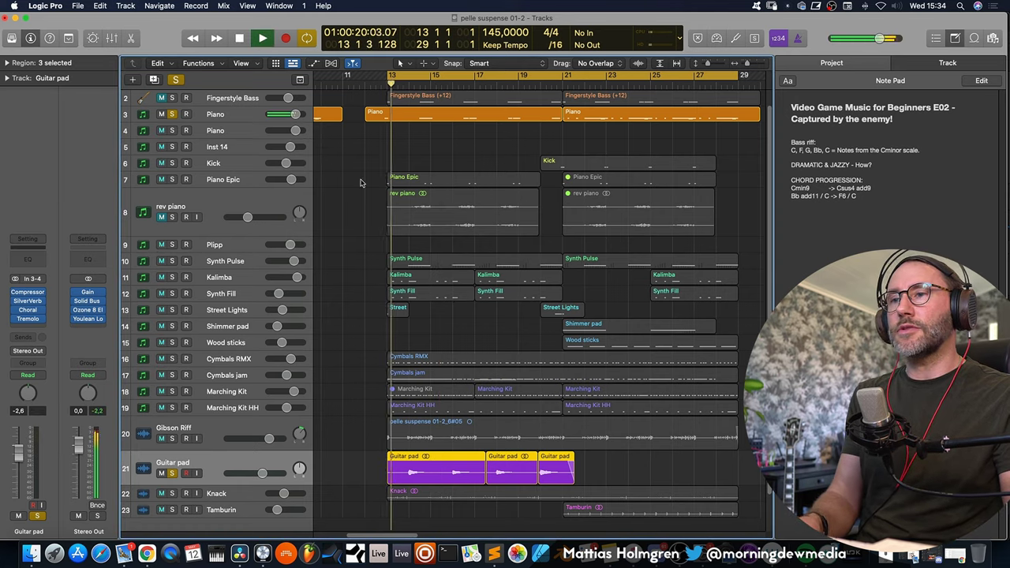
- Clear the Guitar pad and Shreddage solos and play the full mix
left_click(172, 474)
key("space")
scroll(198, 126, "up", 1)
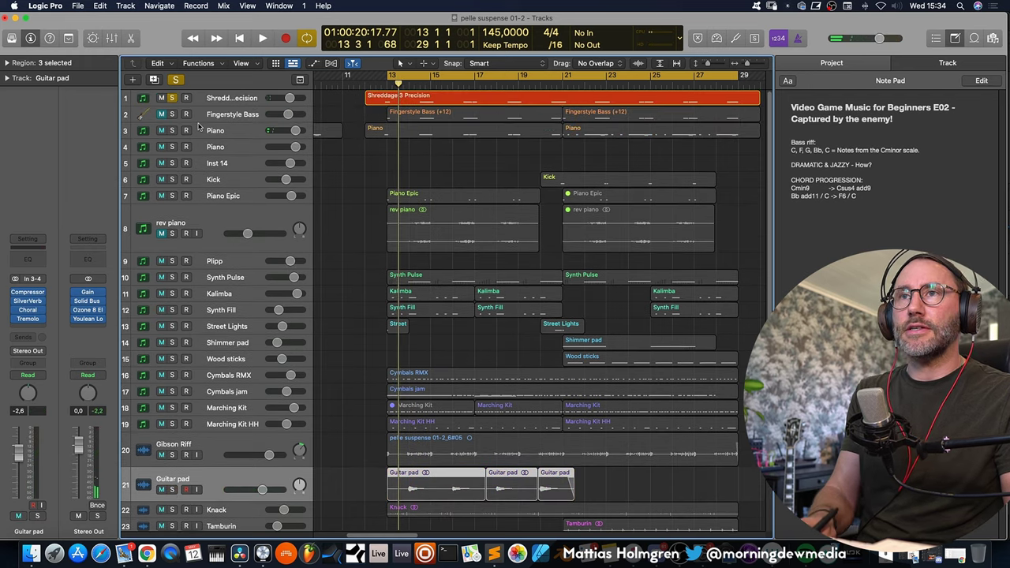
left_click(171, 98)
key("space")
- Raise the Guitar pad volume from -2.6 dB to -1.3 dB, then stop playback
scroll(507, 358, "down", 1)
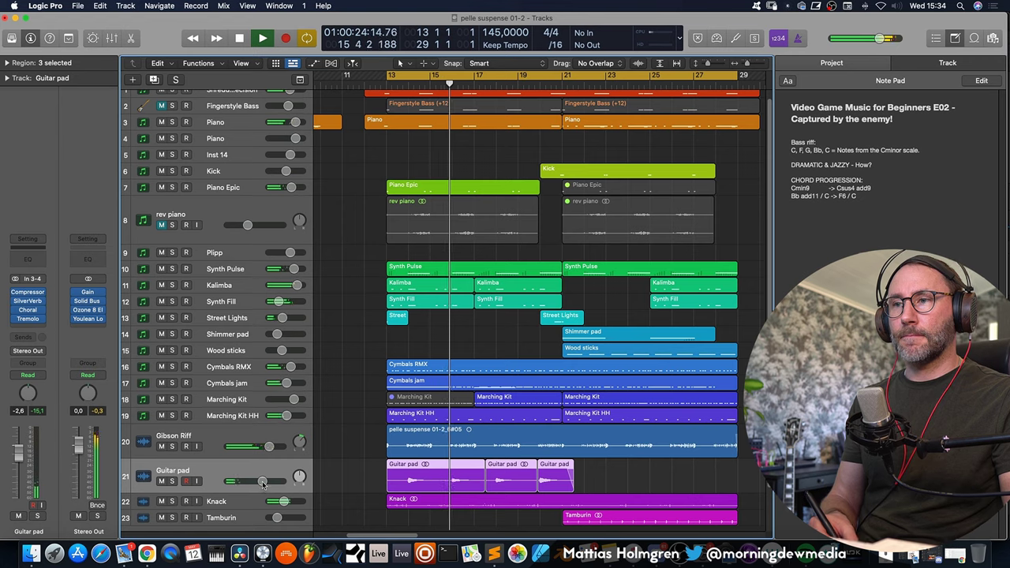
left_click_drag(261, 481, 265, 480)
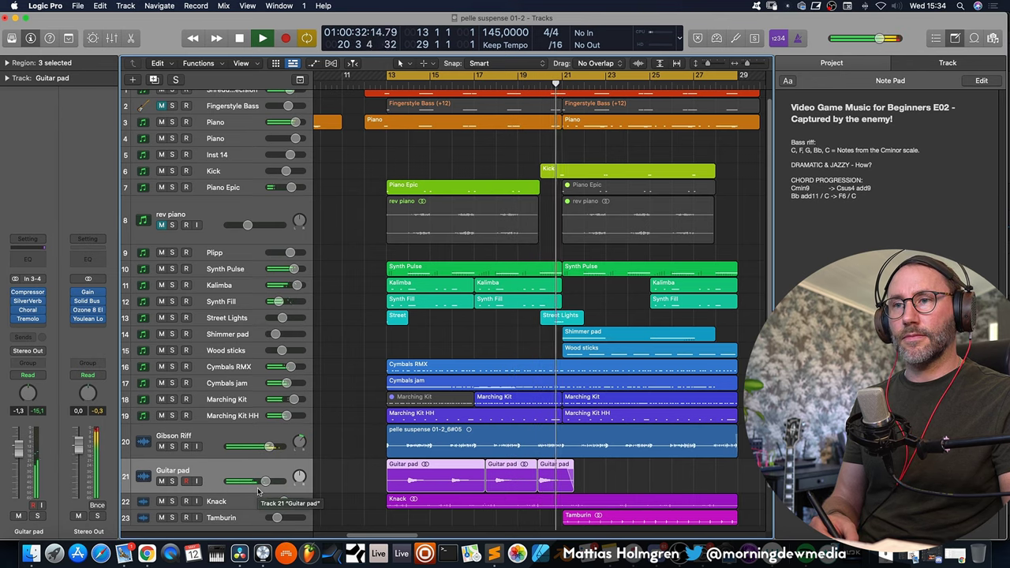
key("space")
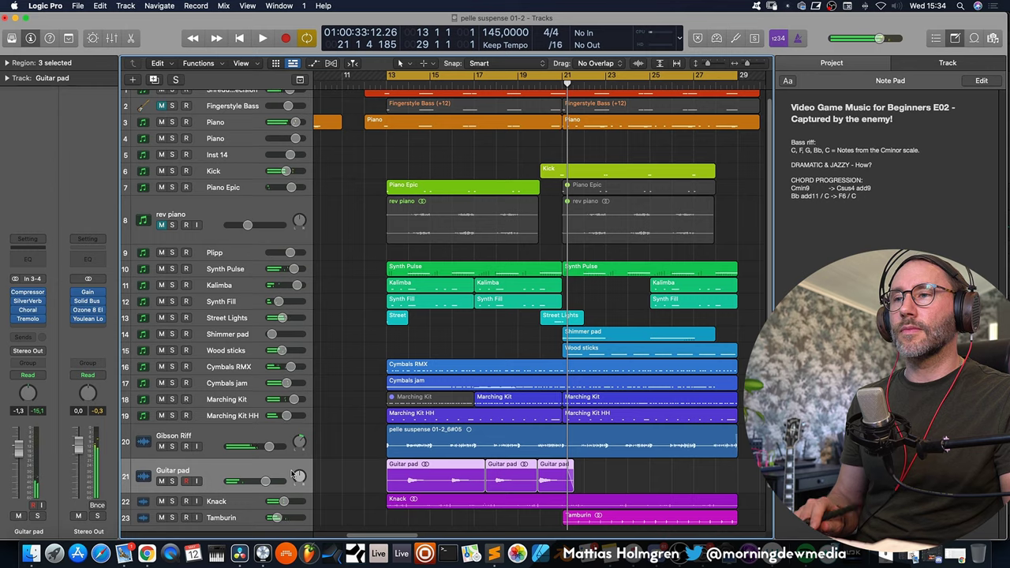
- Select the Cymbals jam track and close its Kontakt instrument window
scroll(292, 473, "down", 2)
scroll(292, 471, "up", 3)
scroll(292, 471, "down", 4)
left_click(228, 335)
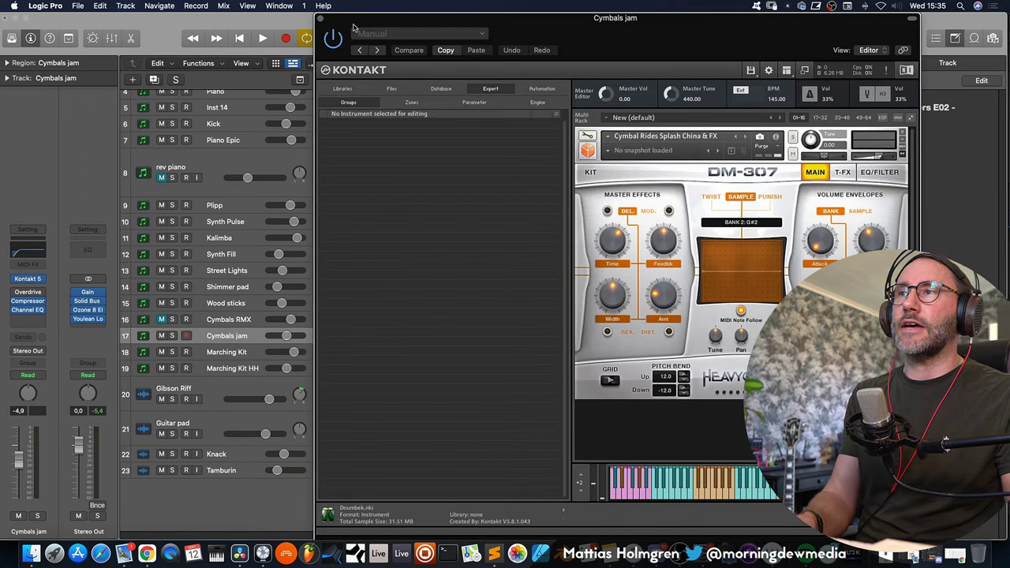
left_click(321, 18)
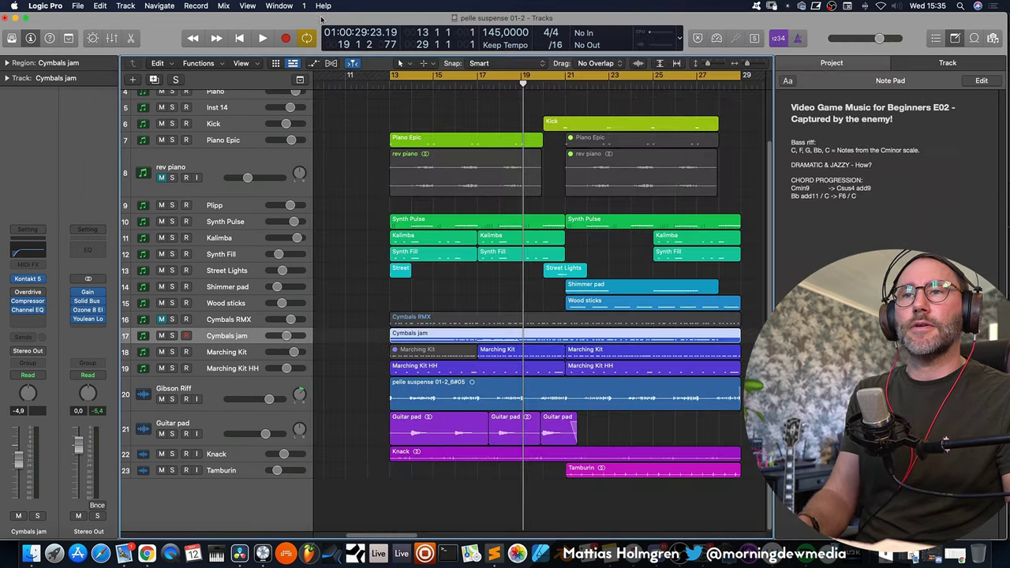
- Solo Cymbals jam, play from bar 13, and inspect its Compressor and Channel EQ
left_click(172, 336)
key("space")
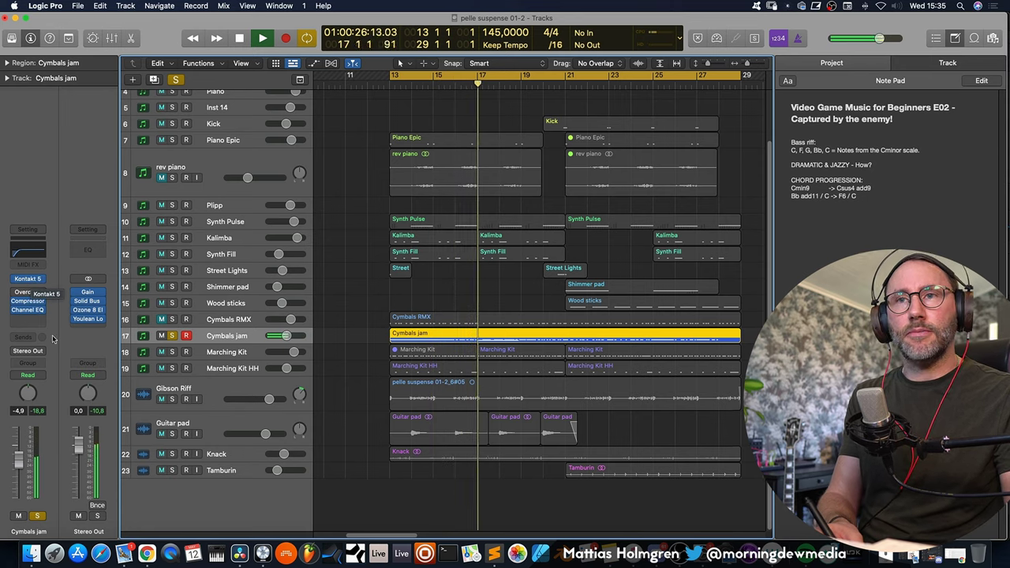
left_click(29, 301)
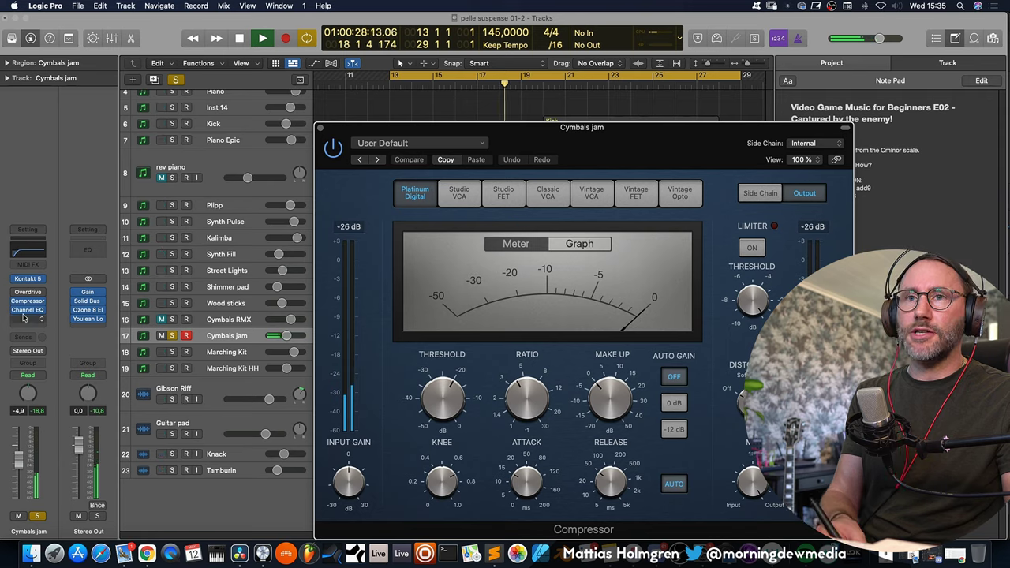
left_click(27, 310)
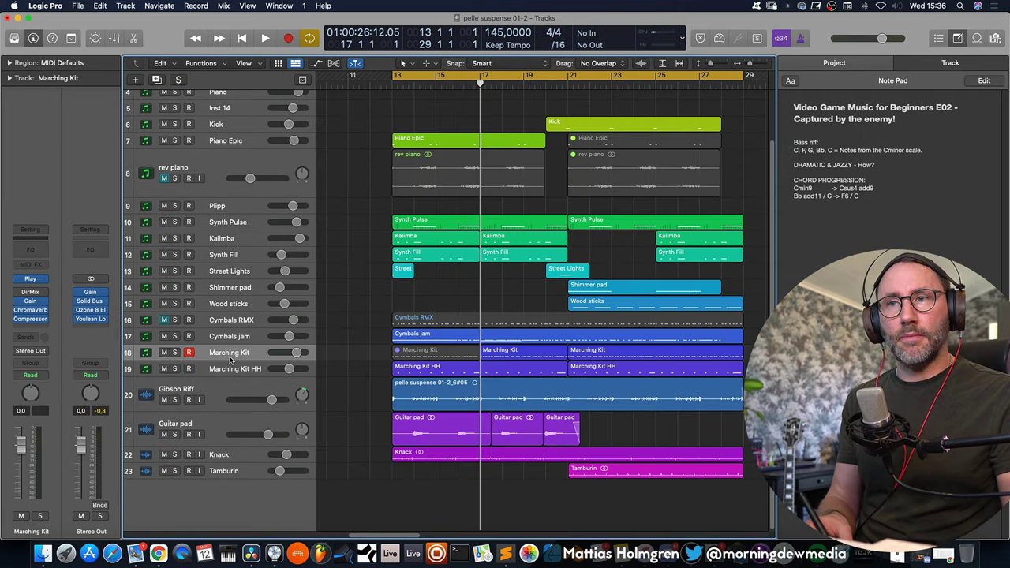
left_click(30, 279)
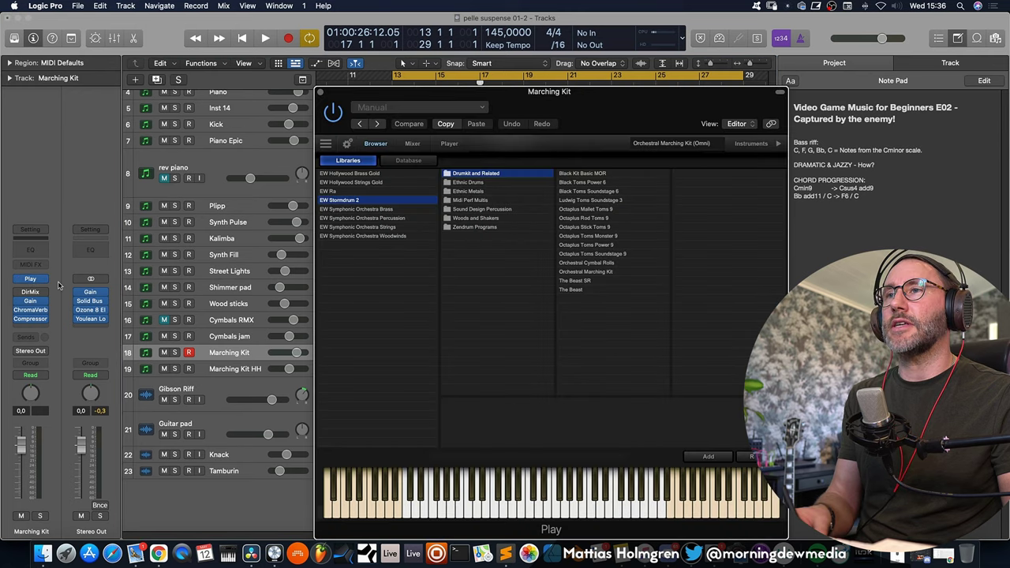
left_click(449, 144)
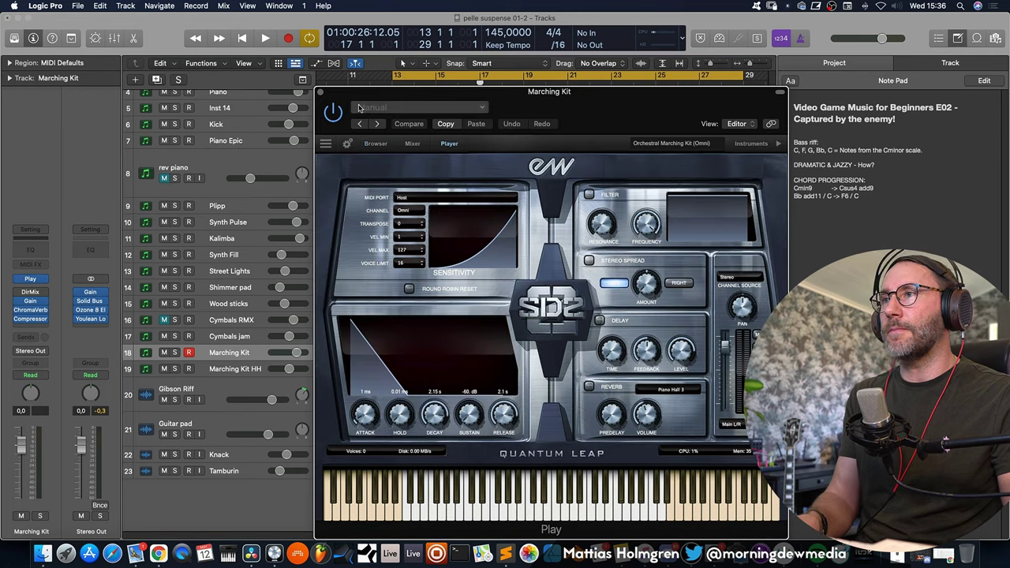
left_click(320, 93)
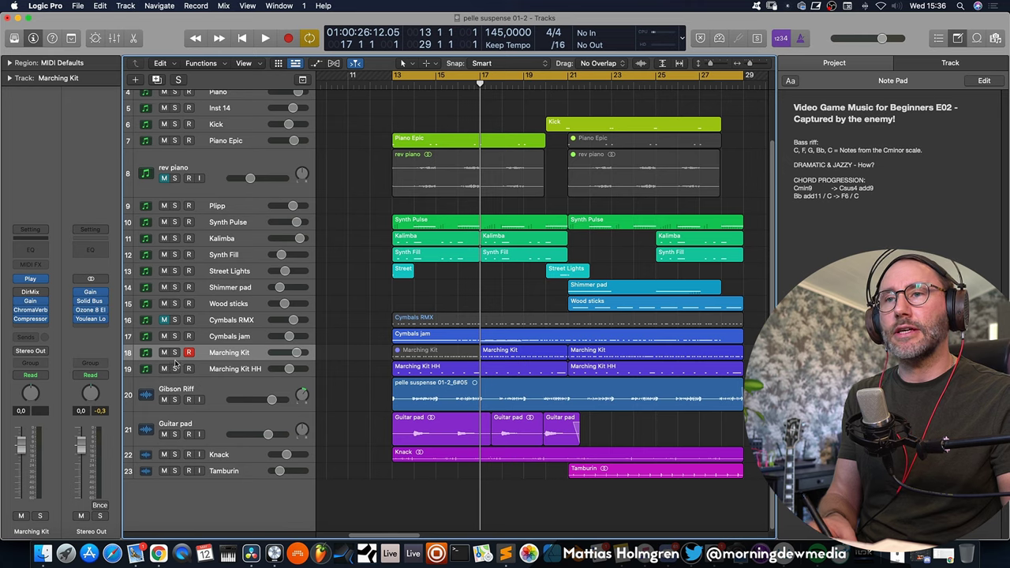
left_click(175, 352)
key("space")
key("space")
key("space")
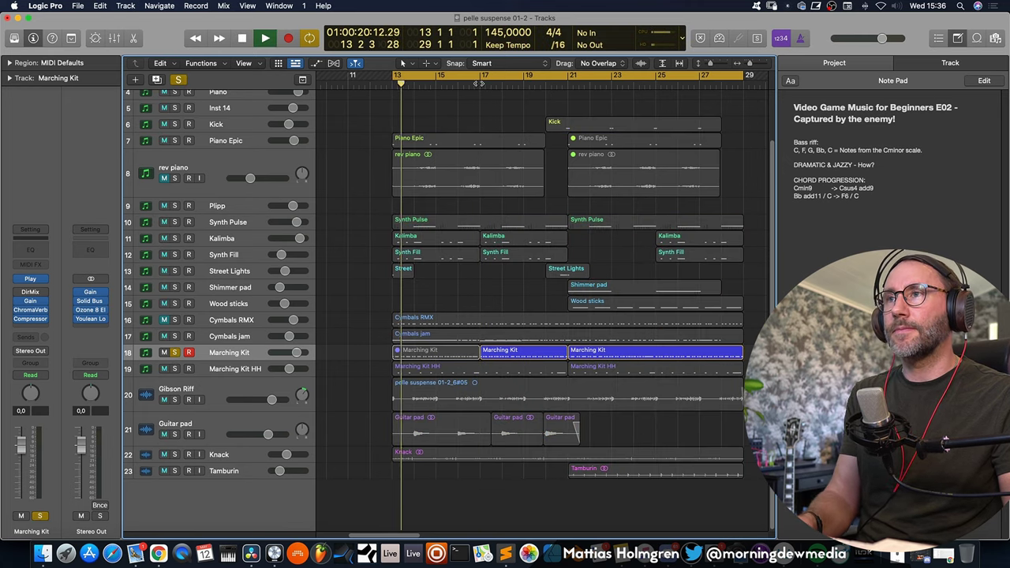
left_click(174, 336)
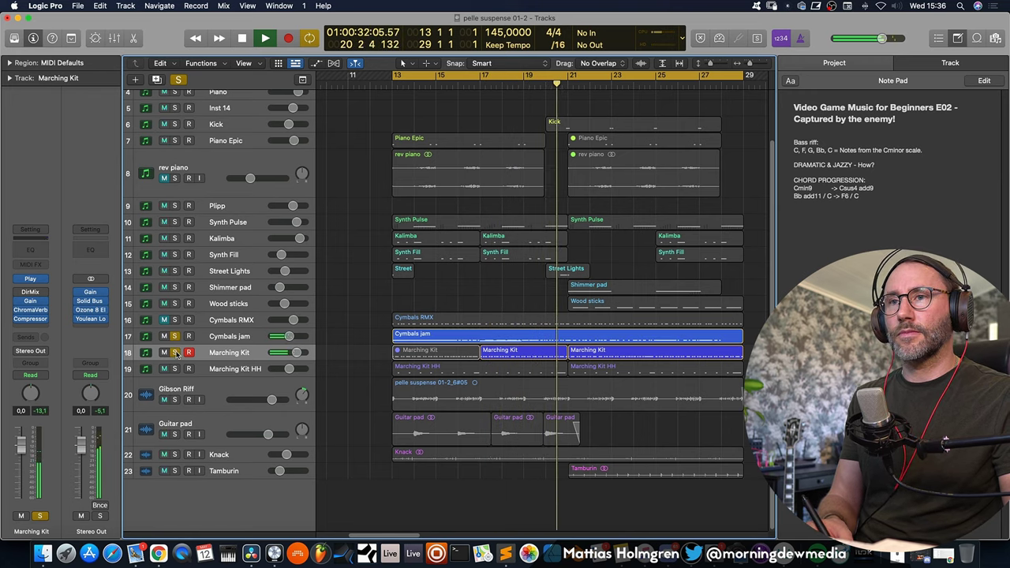
left_click(175, 368)
left_click(197, 371)
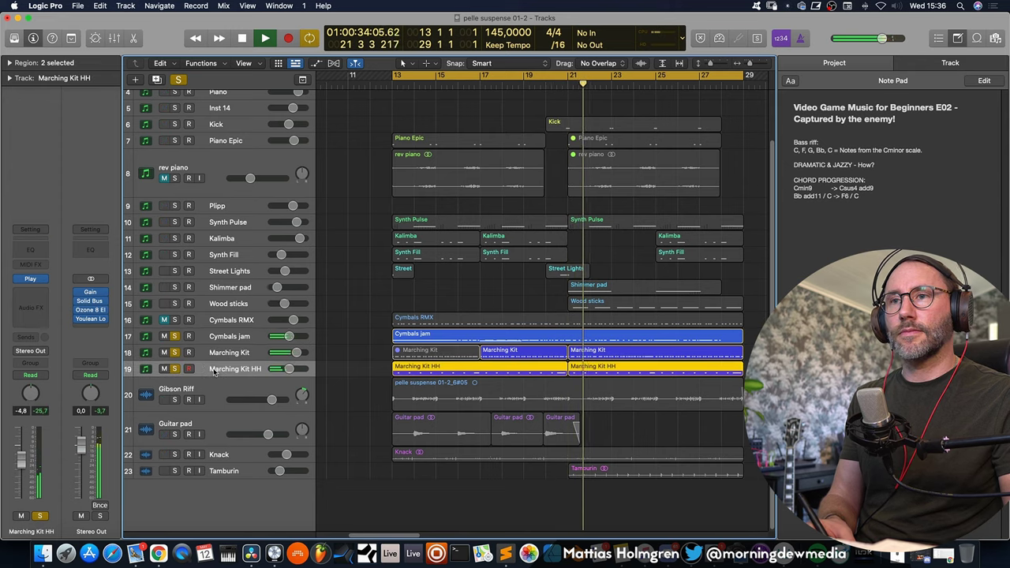
left_click(31, 280)
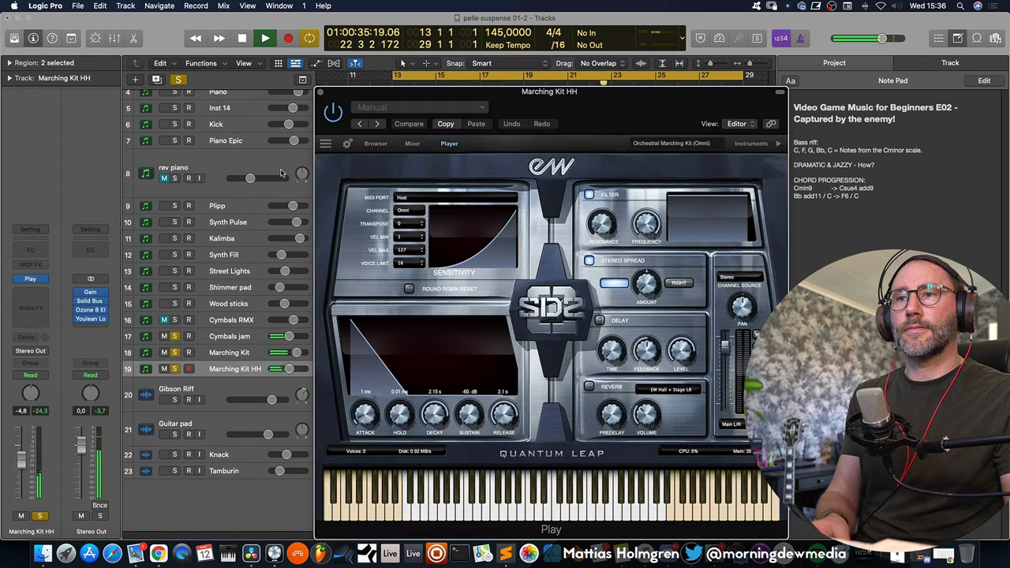
left_click(324, 90)
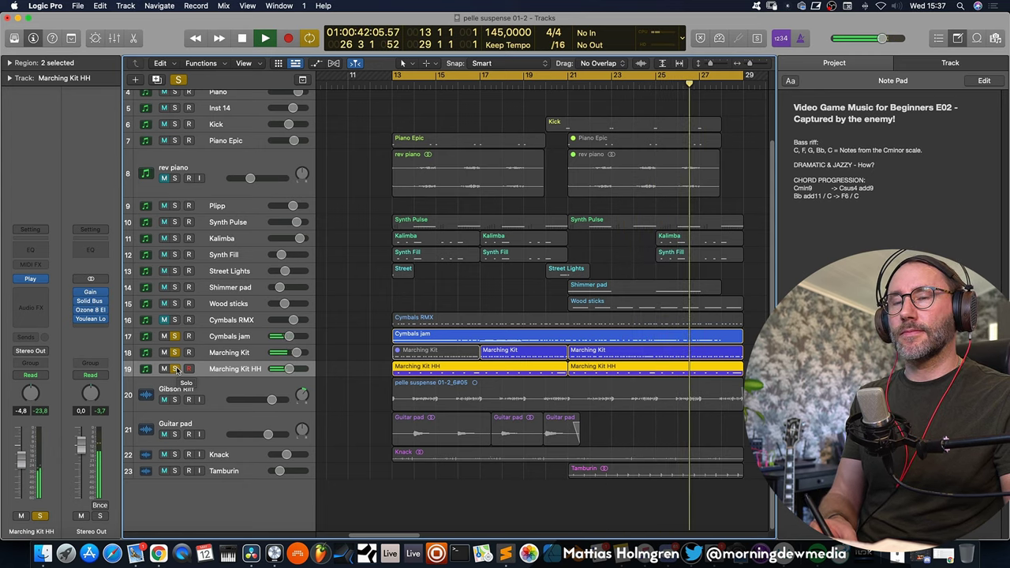
key("space")
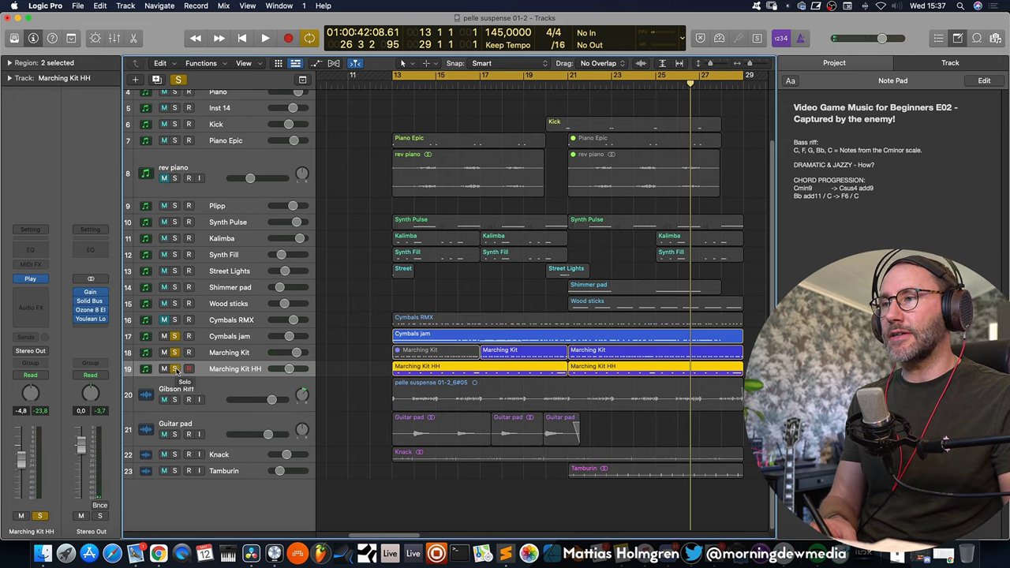
left_click(175, 369)
- Unsolo Marching Kit and Cymbals jam, and select Knack to enlarge its waveform
left_click(174, 352)
left_click(174, 337)
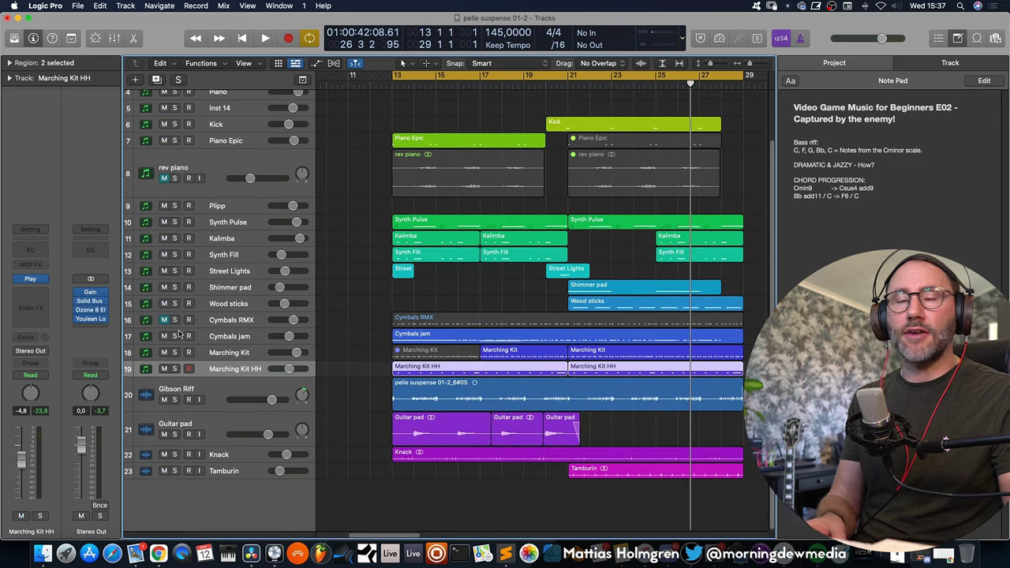
left_click(425, 455)
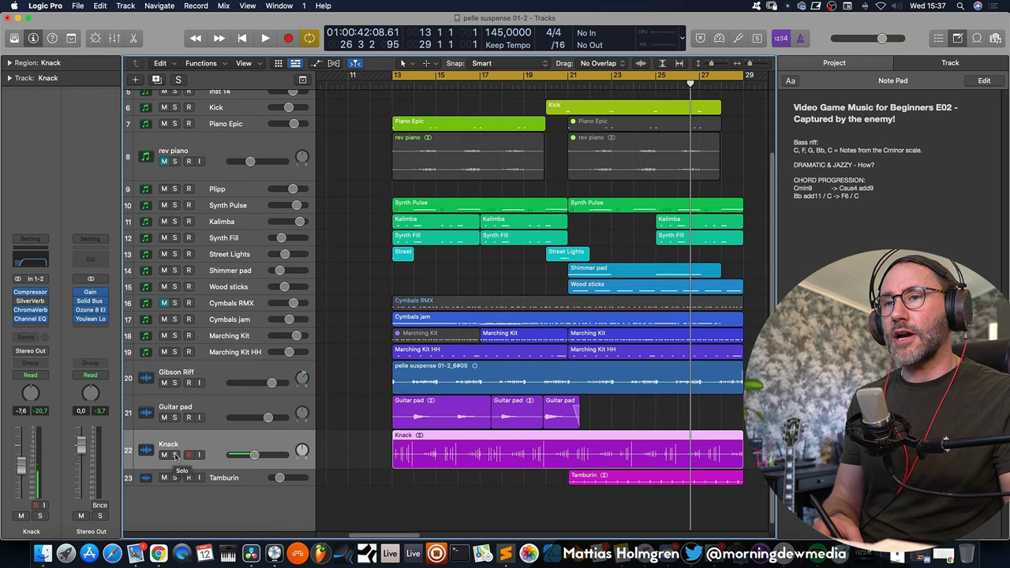
- Play Knack soloed, check its ChromaVerb 'Dense Studio' reverb, then clear the solo
key("space")
left_click(174, 455)
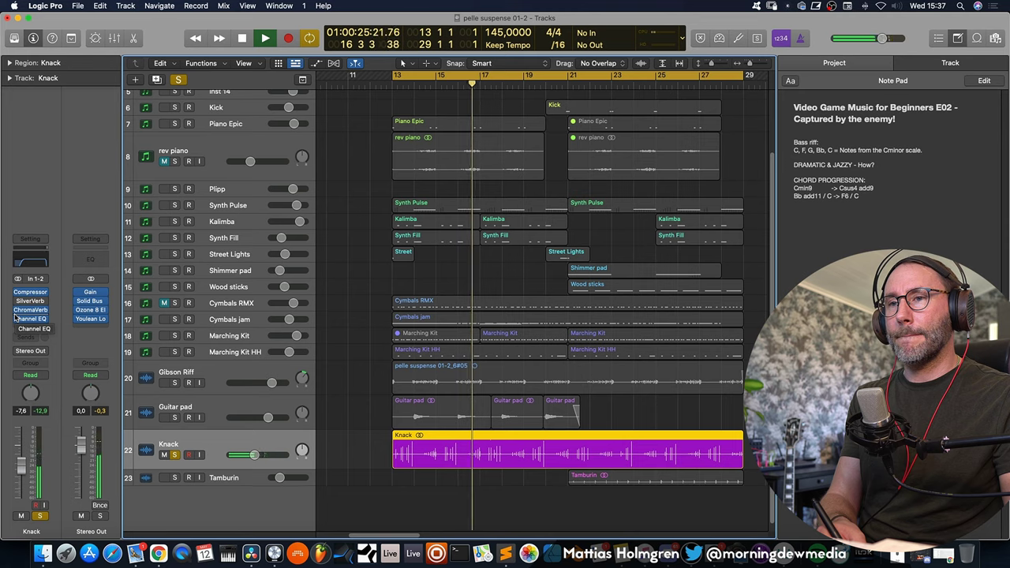
mouse_move(19, 293)
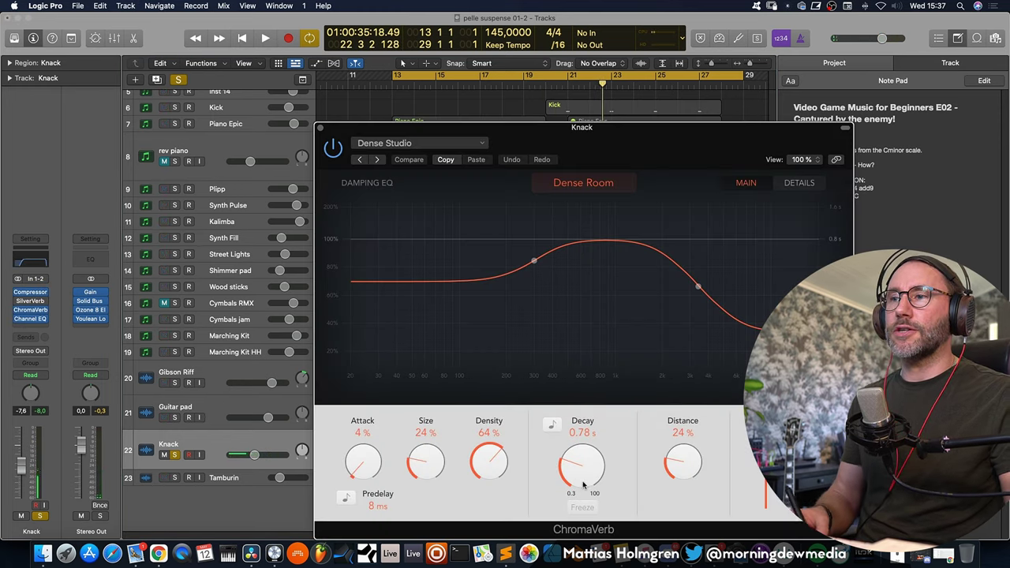
left_click(320, 128)
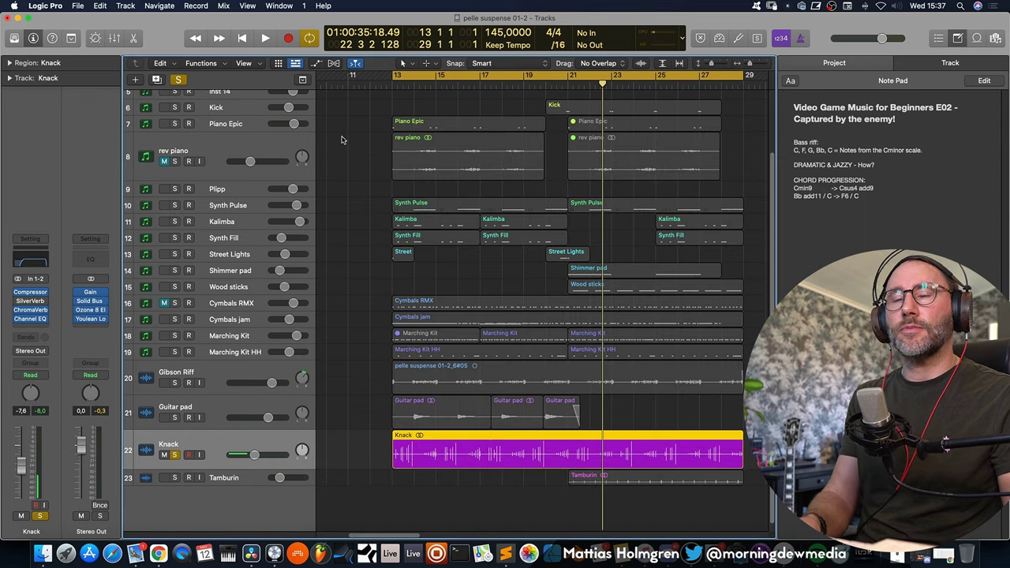
left_click(179, 460)
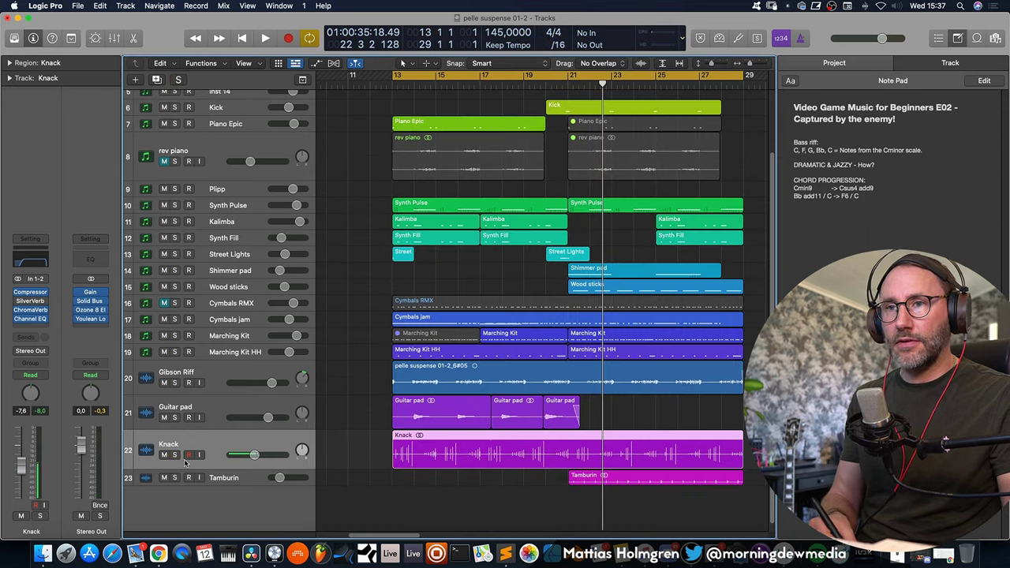
- Play from bar 21 and enlarge the Tamburin track so its waveform shows
left_click(228, 483)
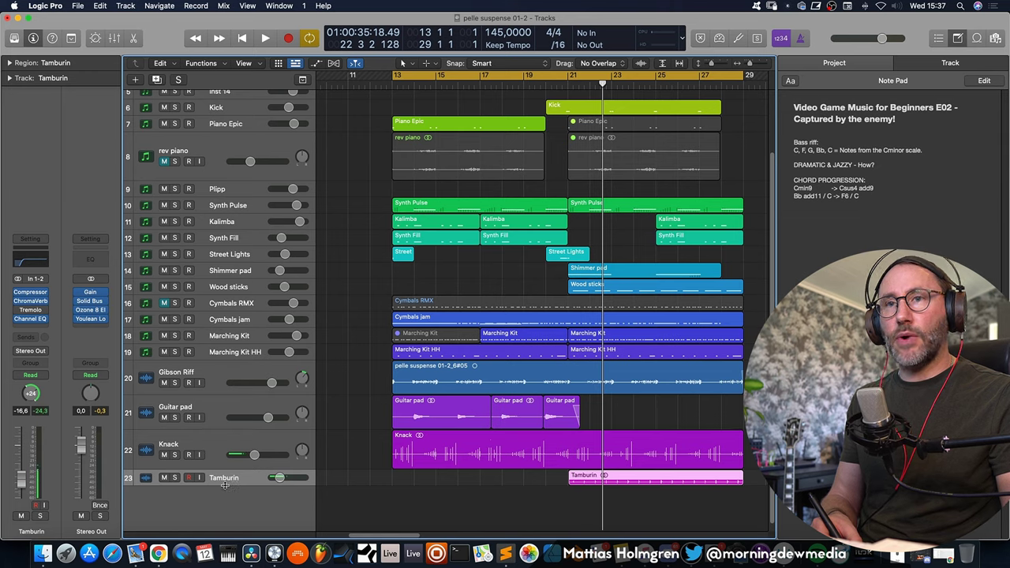
left_click(570, 84)
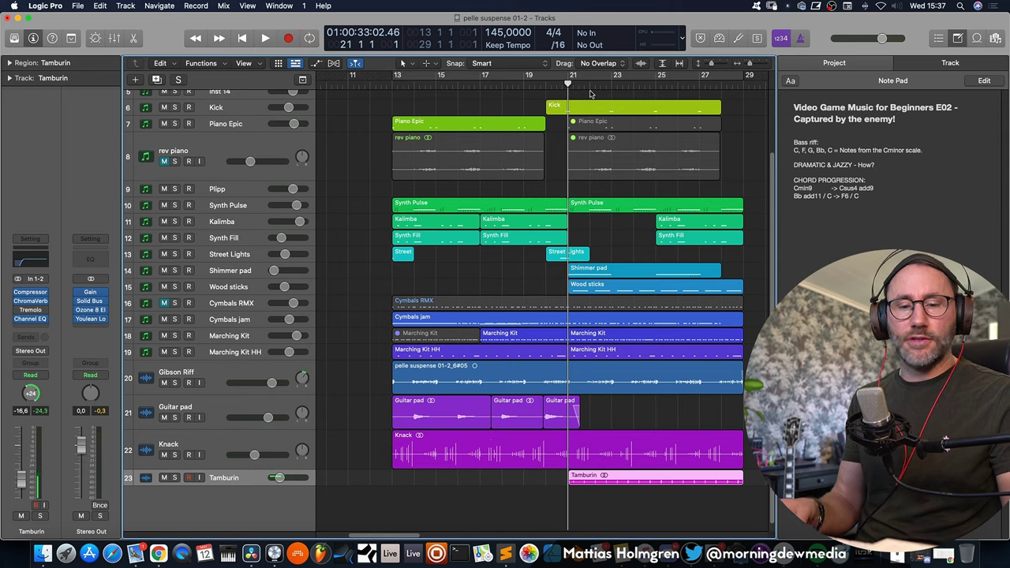
key("space")
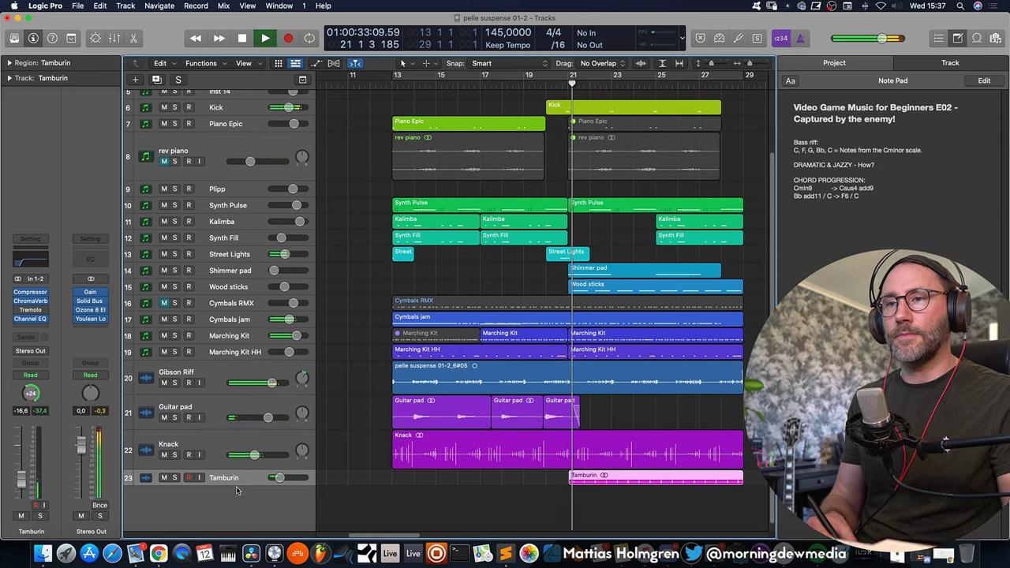
left_click_drag(264, 486, 262, 505)
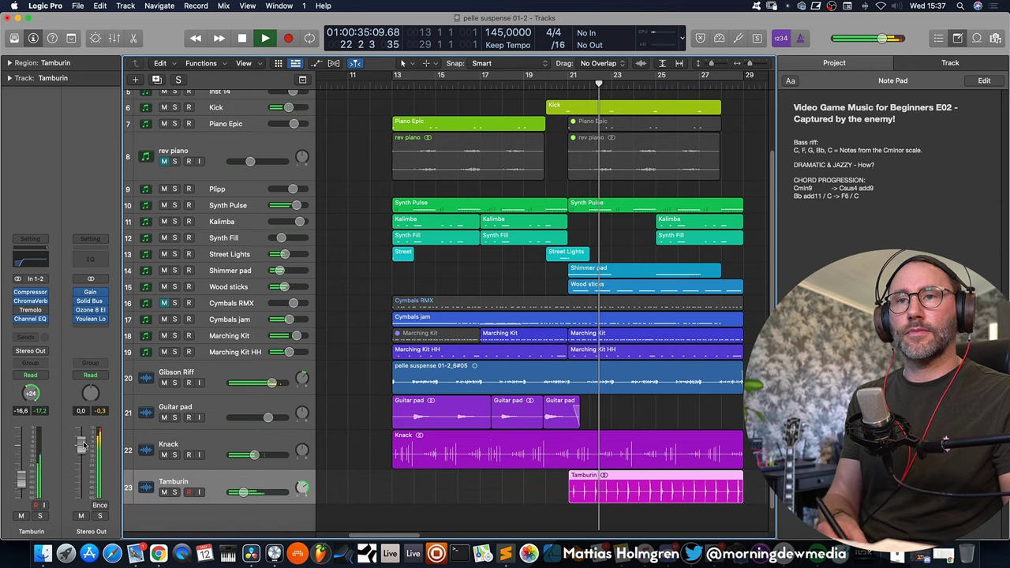
- Audition Tamburin solo, then clear its solo and stop playback
left_click(176, 493)
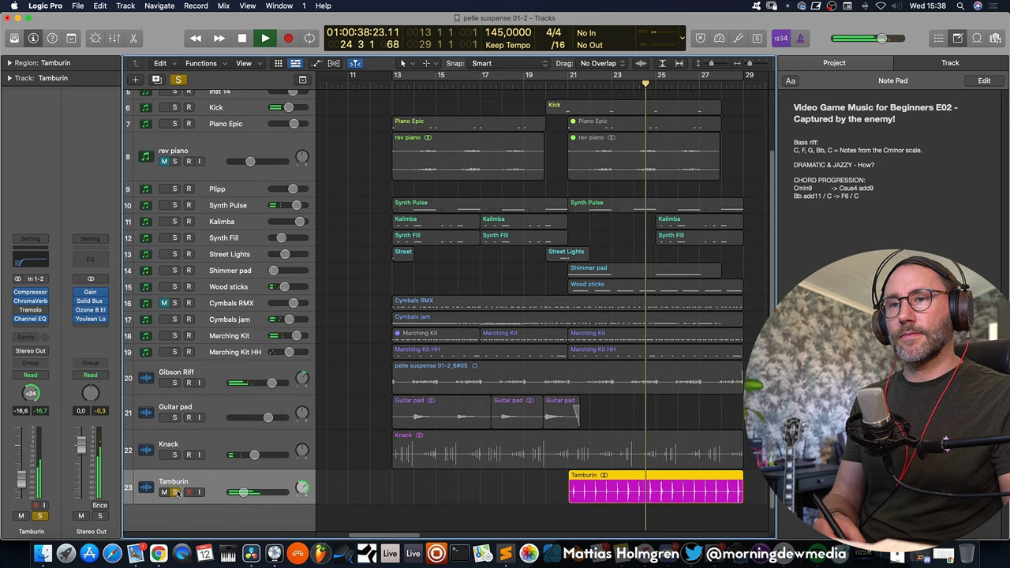
left_click(175, 492)
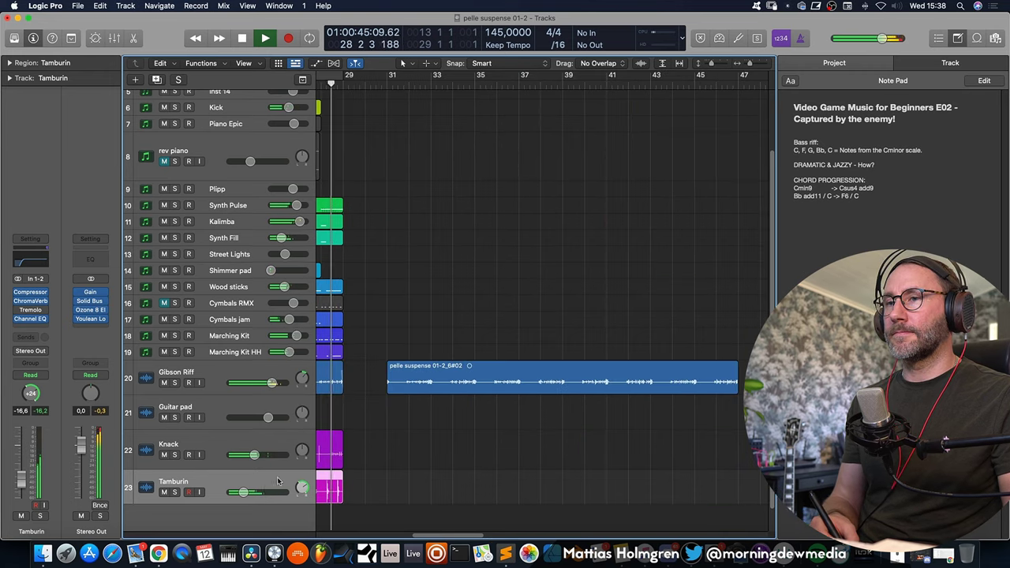
key("space")
left_click_drag(442, 537, 426, 540)
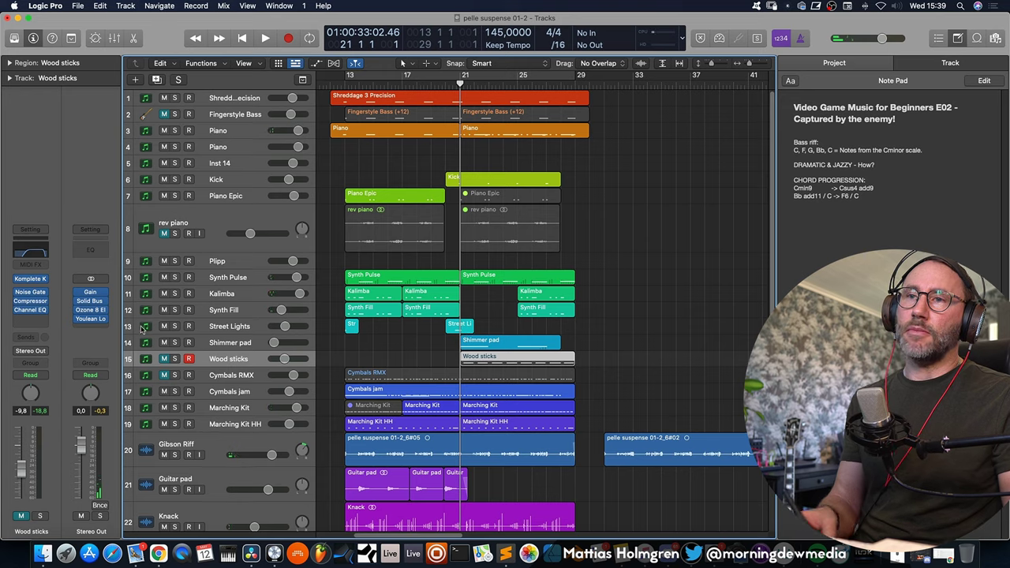
- Check Shimmer pad's Diva 'Bring Fourth' patch and Soft Tremolo (1/8t, 91%), then start playback
left_click(167, 341)
left_click(35, 280)
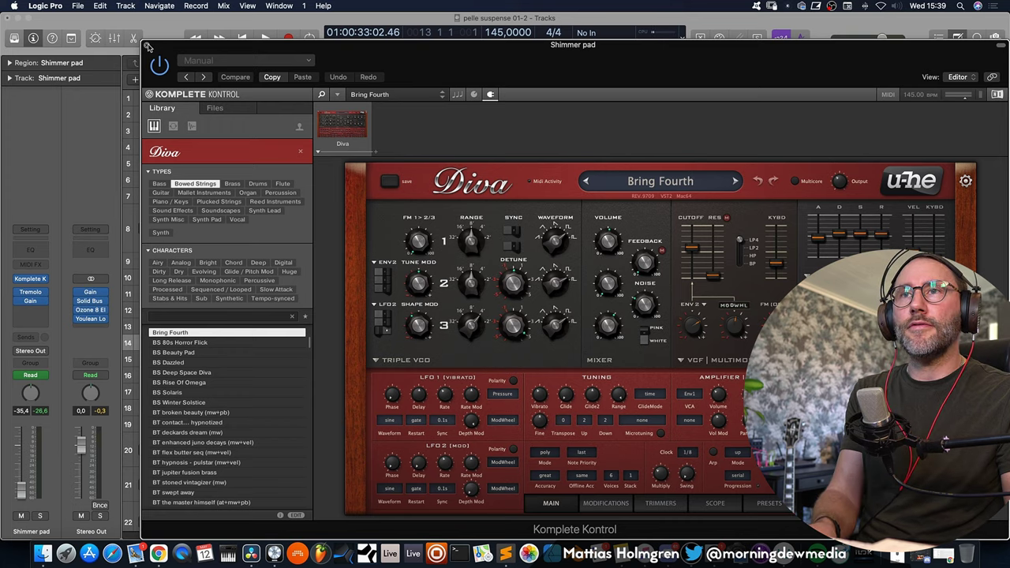
key("super+w")
left_click(30, 292)
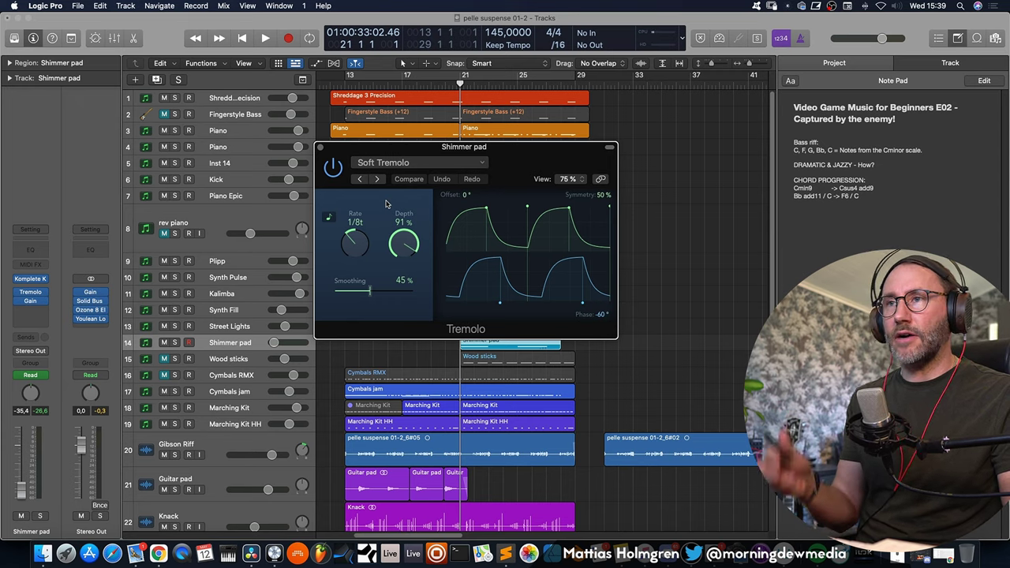
left_click(320, 148)
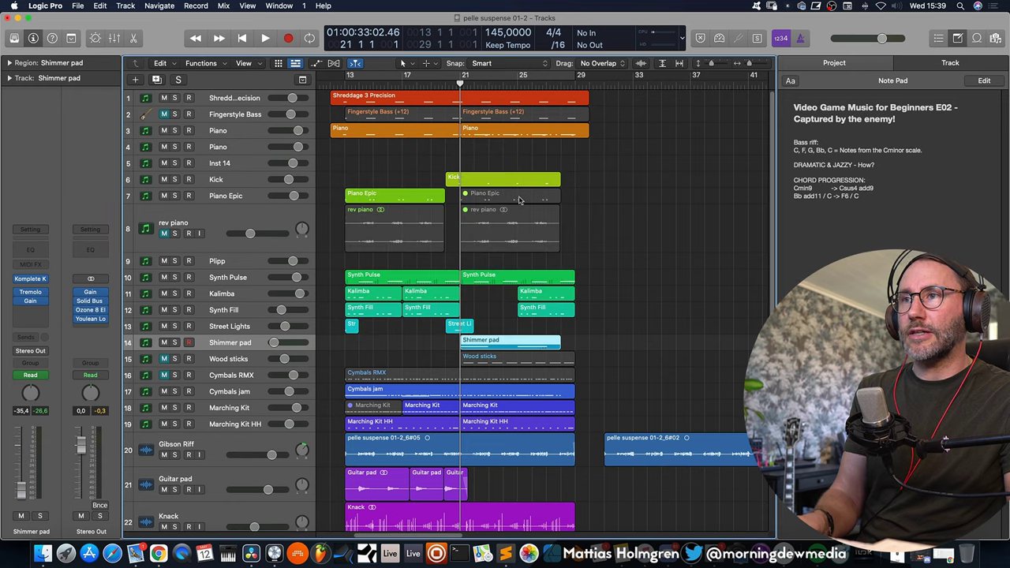
key("space")
- Solo the Shimmer pad track so it plays alone from bar 21
left_click(175, 342)
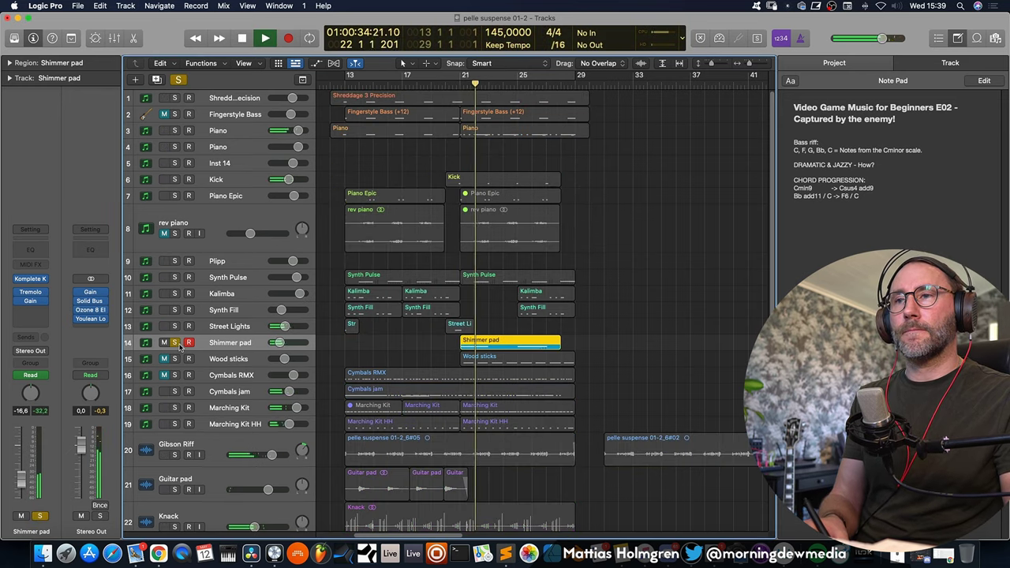